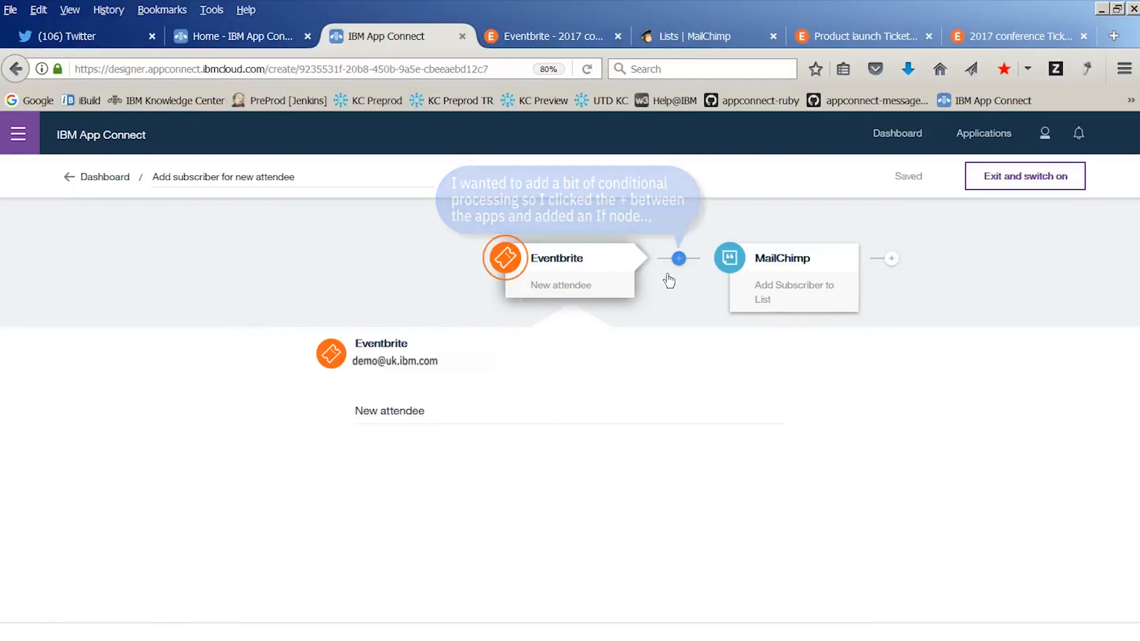
Add an If (conditional) node between the Eventbrite and MailChimp nodes in the flow
left_click(679, 259)
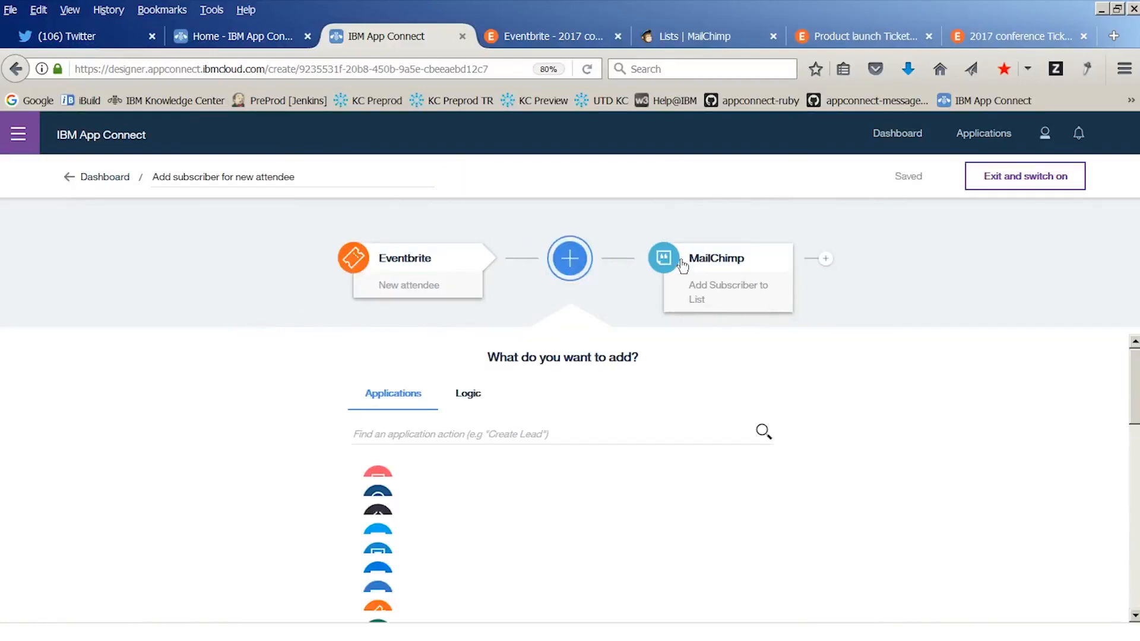
left_click(478, 398)
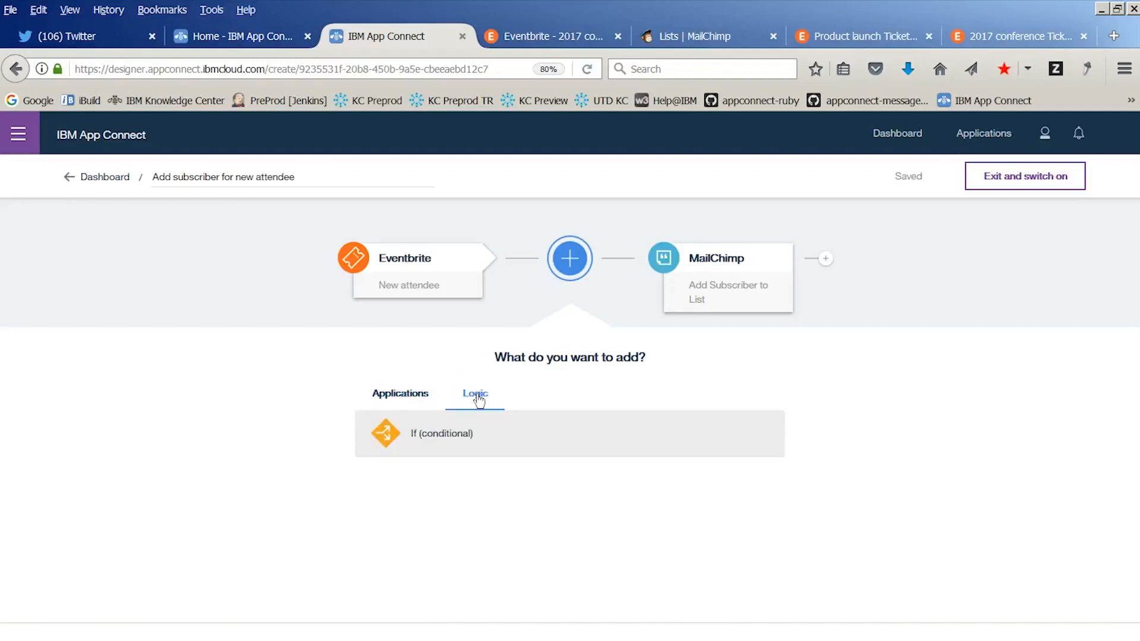
left_click(429, 439)
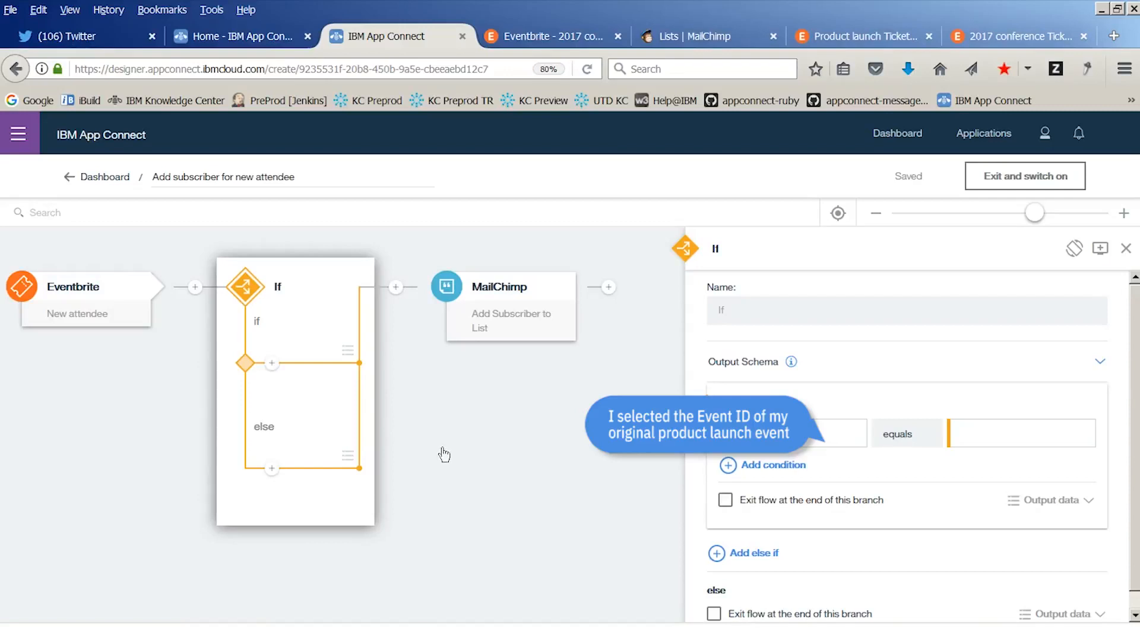
Set the field to test in the If node's first condition to the Eventbrite Event ID reference
left_click(805, 435)
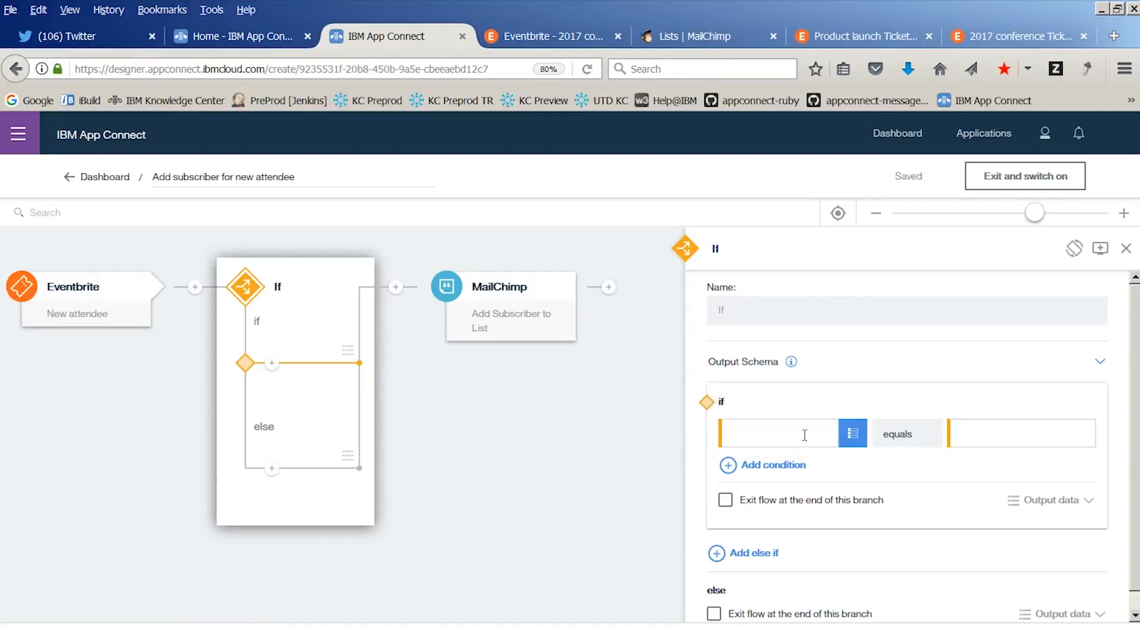
left_click(862, 434)
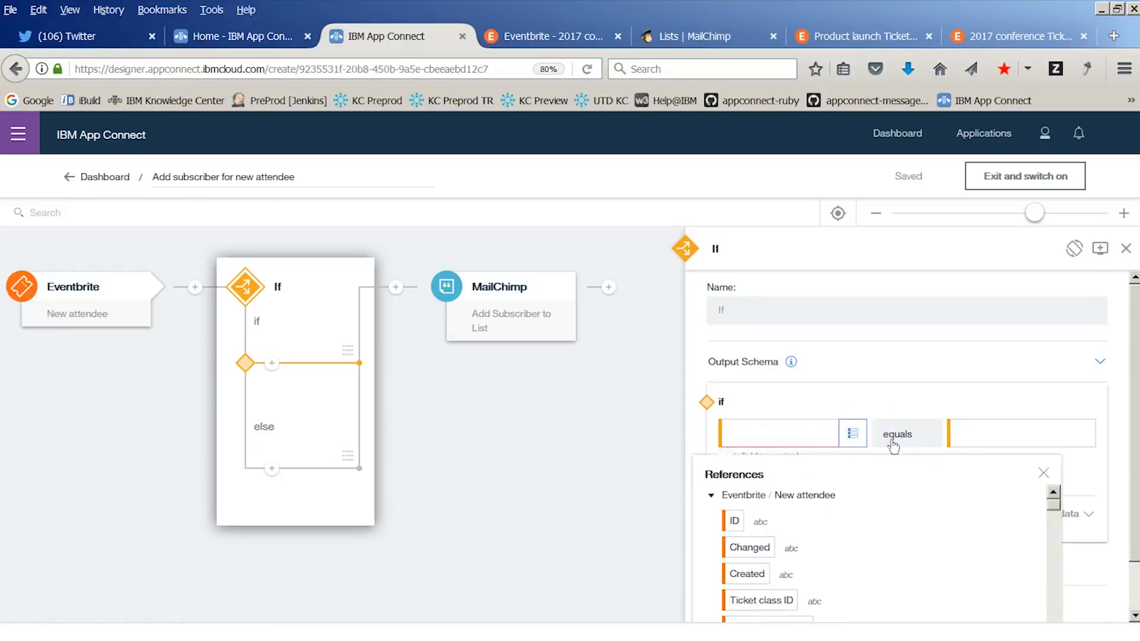
scroll(1061, 556, "down", 5)
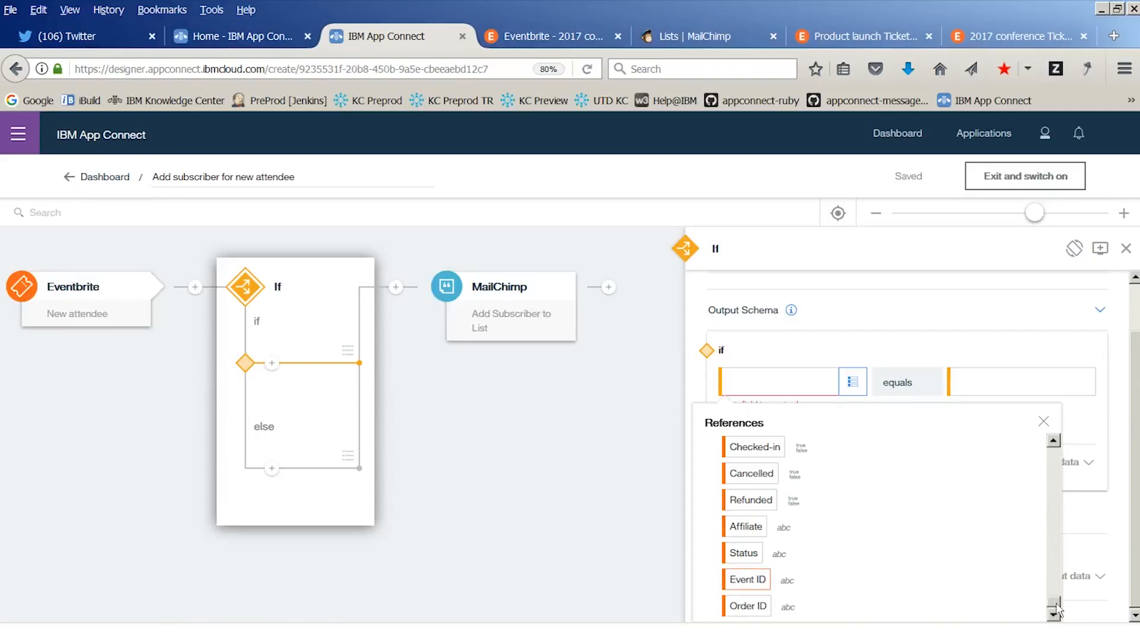
left_click(735, 585)
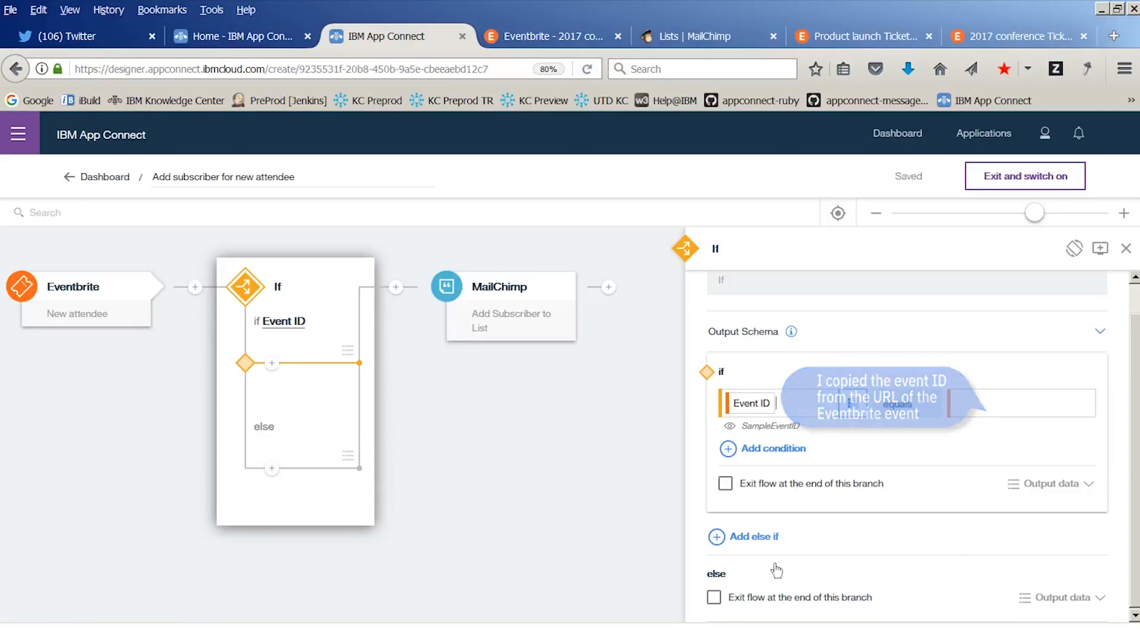
left_click(973, 408)
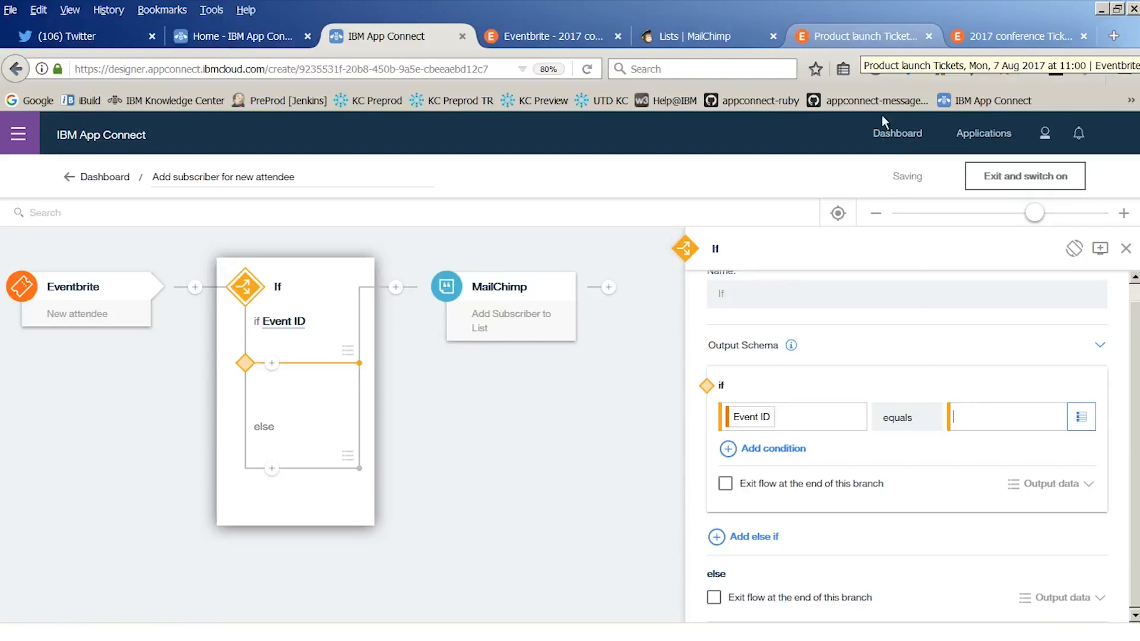
left_click(872, 37)
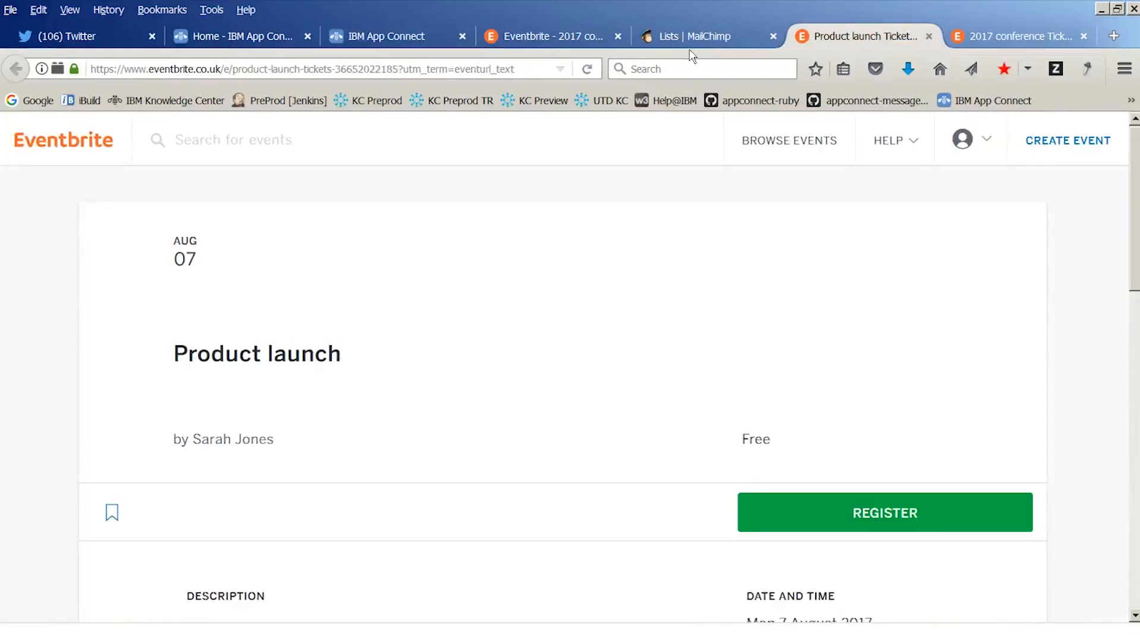
left_click_drag(397, 69, 335, 69)
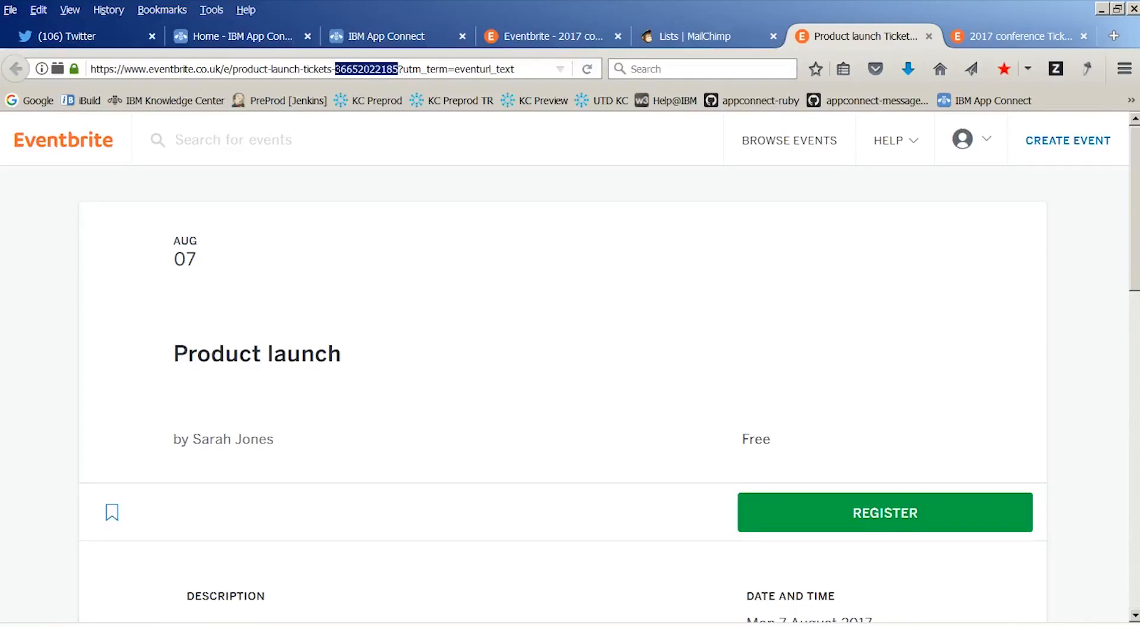
right_click(337, 70)
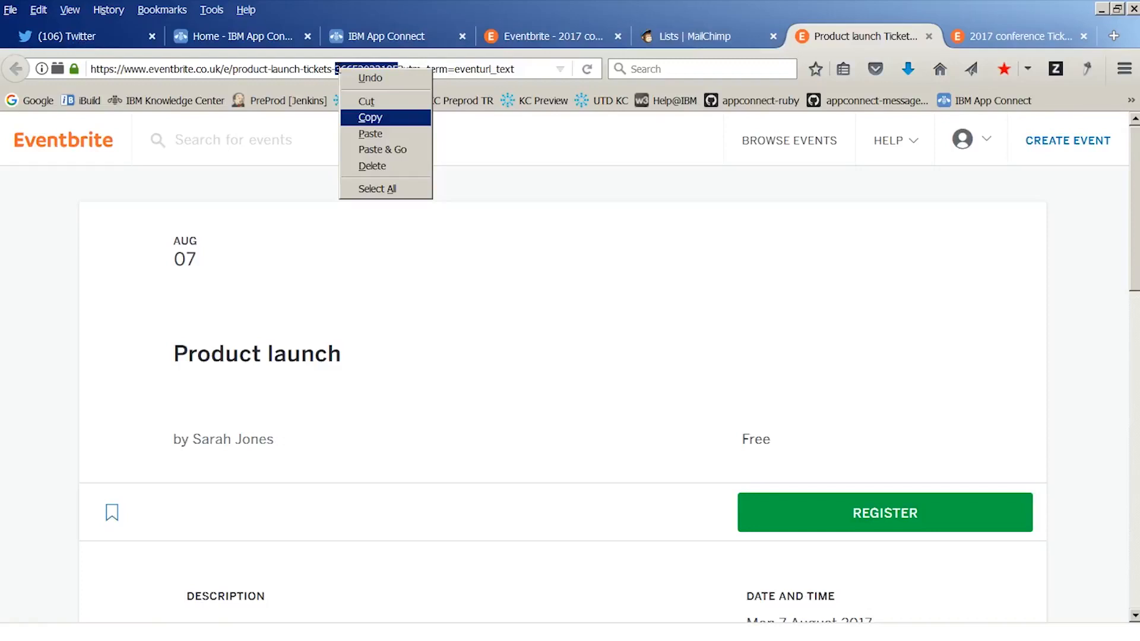
left_click(371, 119)
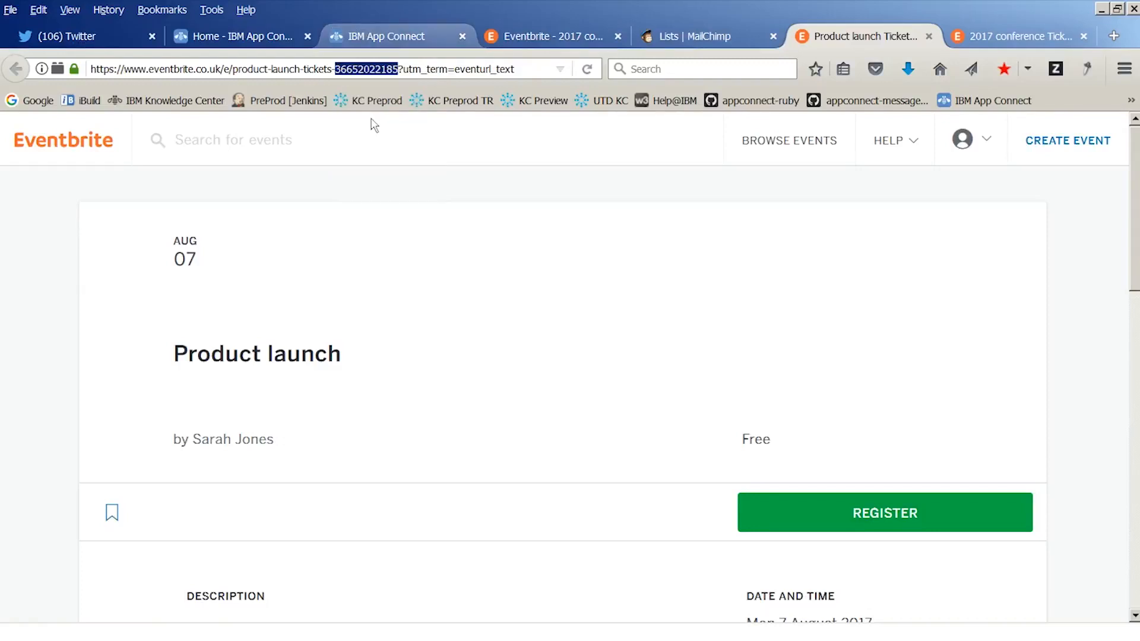
left_click(395, 36)
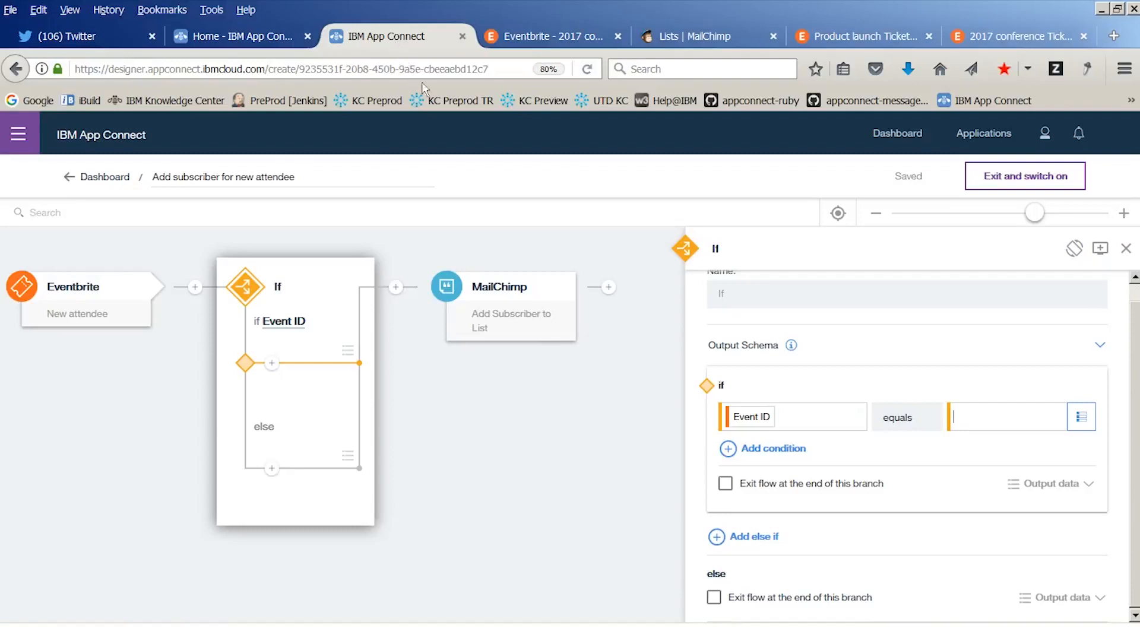
right_click(967, 416)
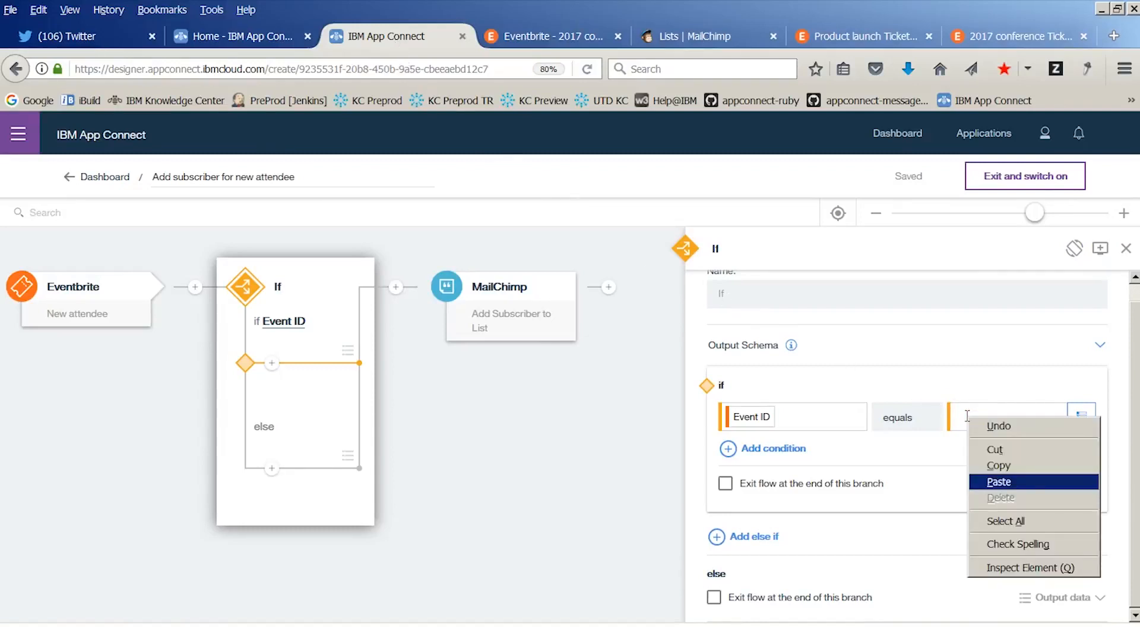
left_click(1000, 482)
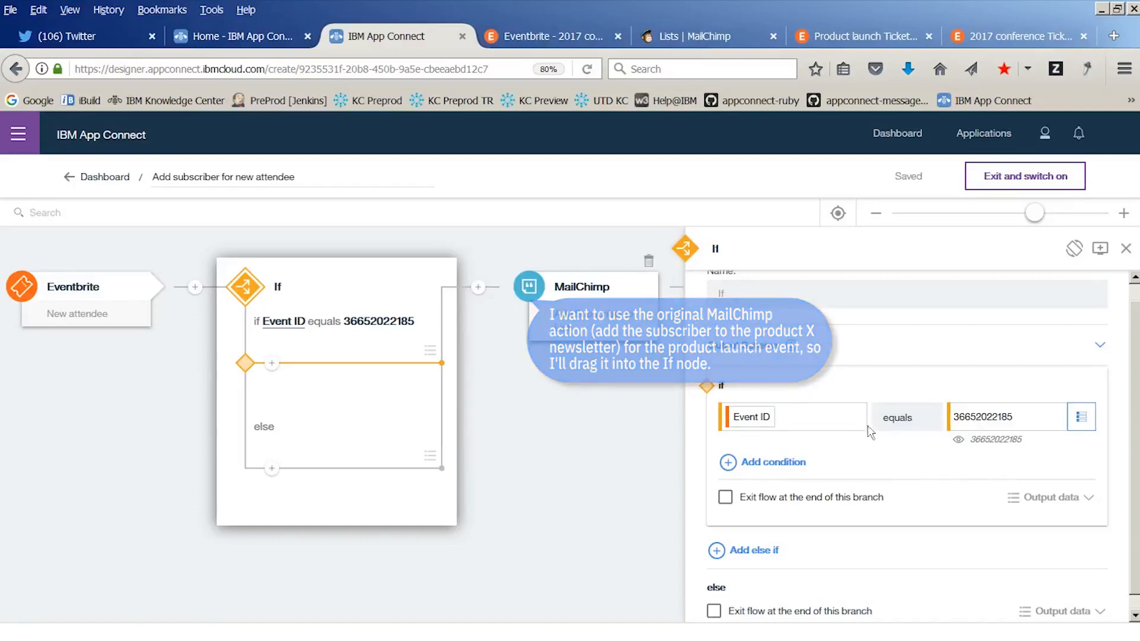
Move the MailChimp action into the if branch and add an else if branch to the If node
left_click_drag(538, 292, 270, 371)
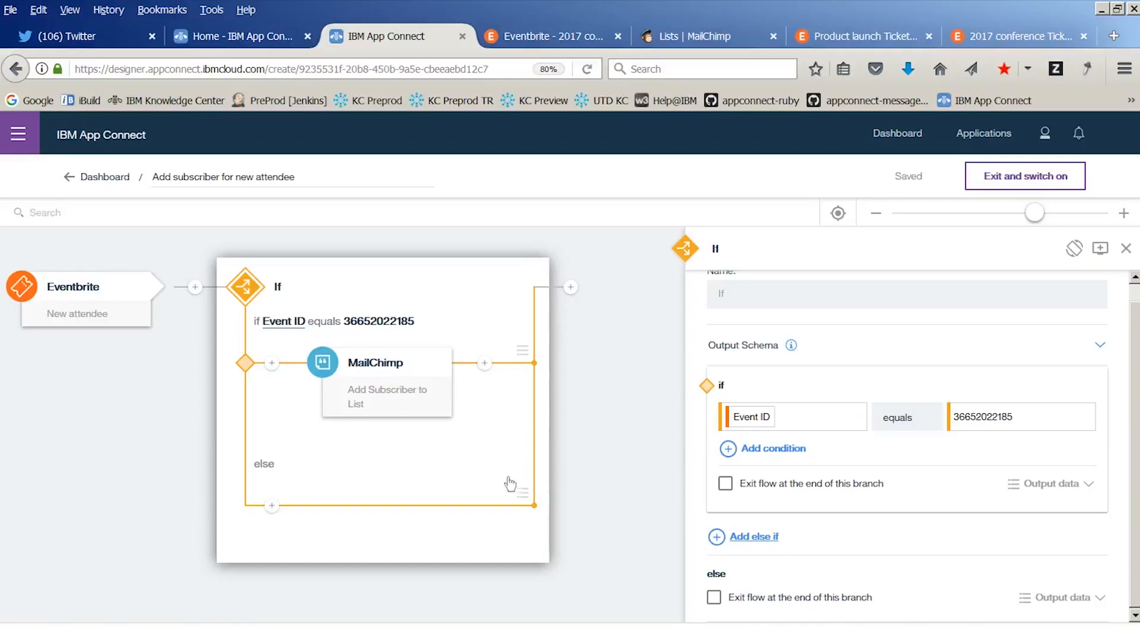
left_click(753, 537)
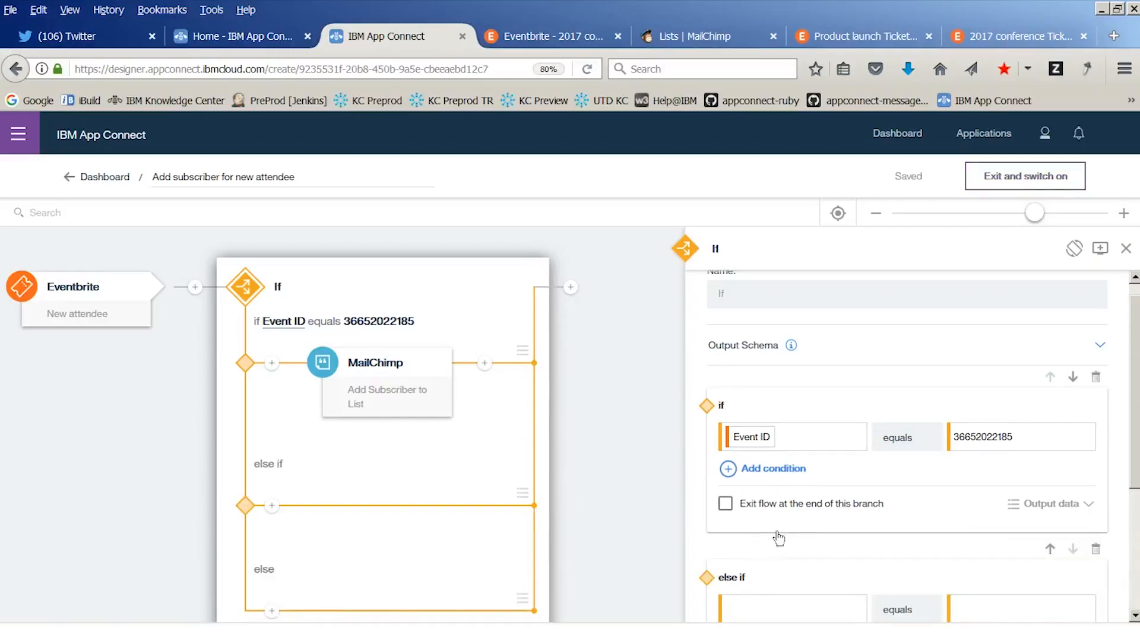
Set the field to test in the else if condition to the Eventbrite Event ID reference
left_click_drag(1137, 392, 1139, 537)
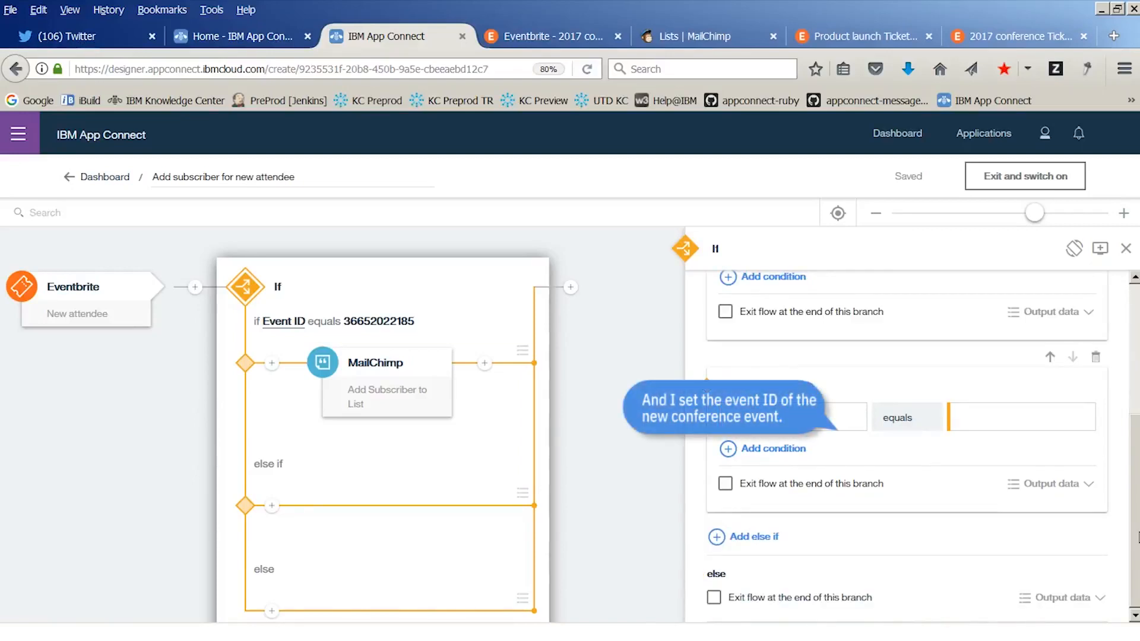
left_click(830, 420)
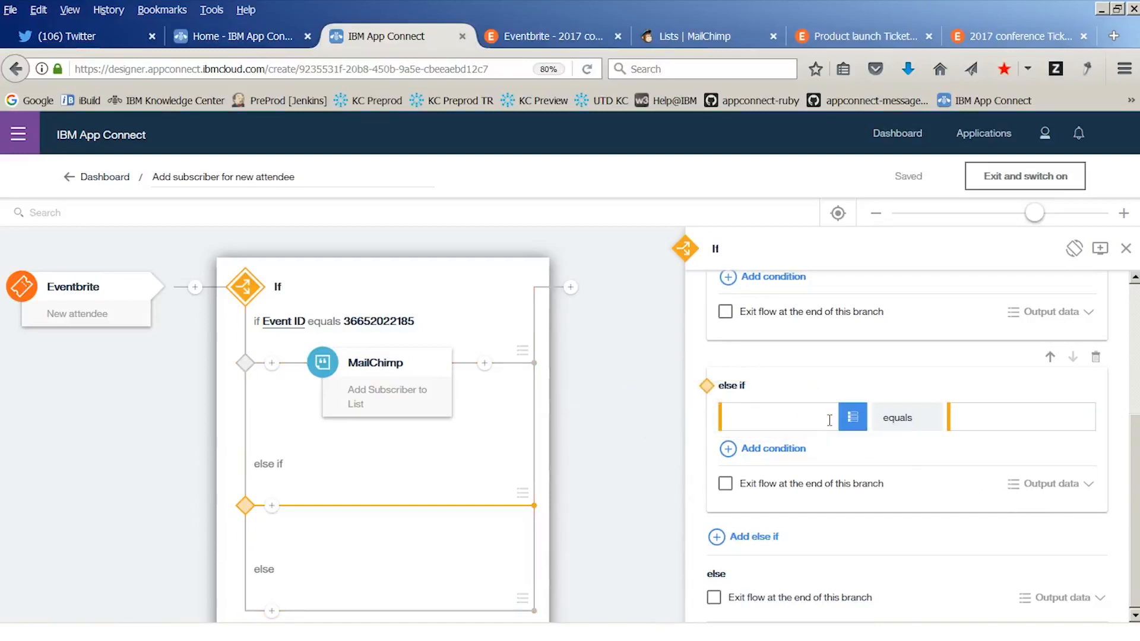
left_click(853, 417)
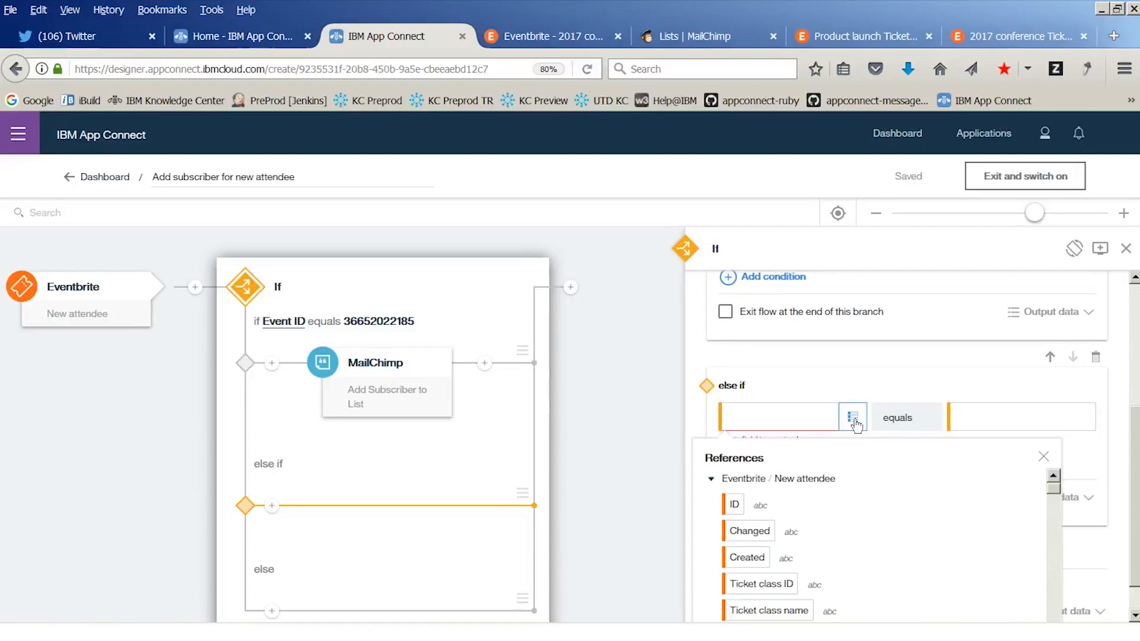
left_click(1135, 460)
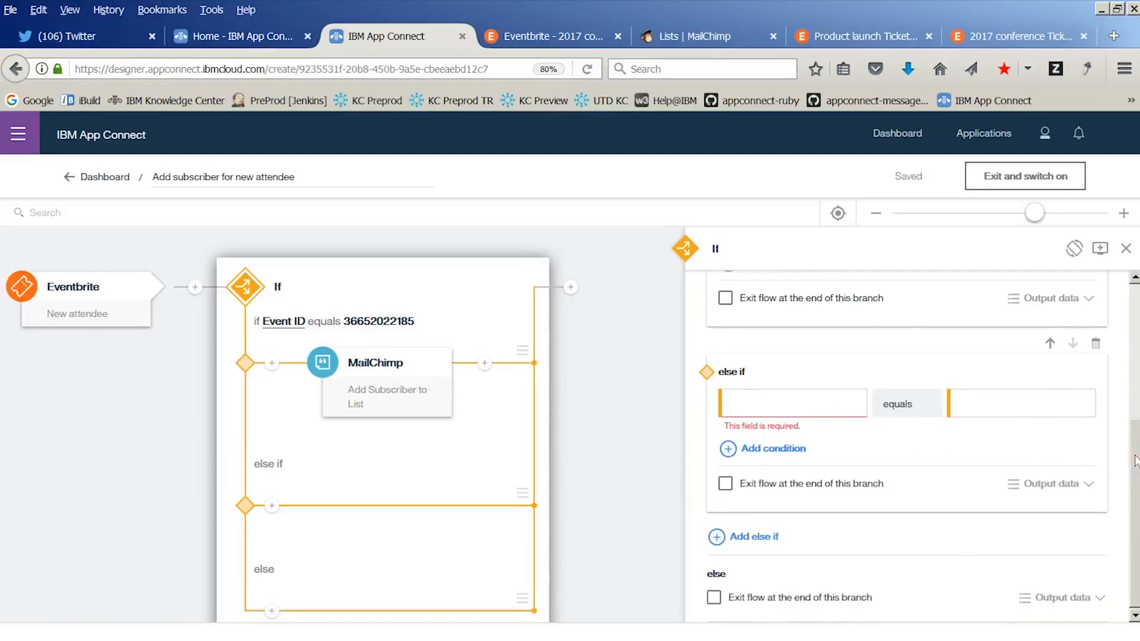
left_click(853, 405)
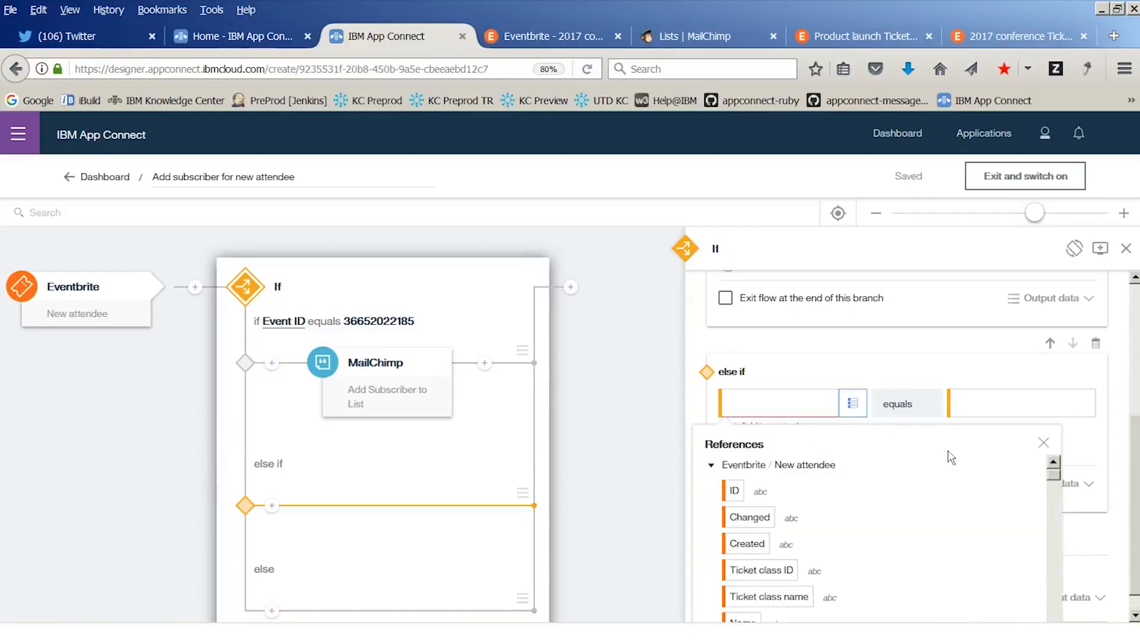
scroll(1054, 481, "down", 5)
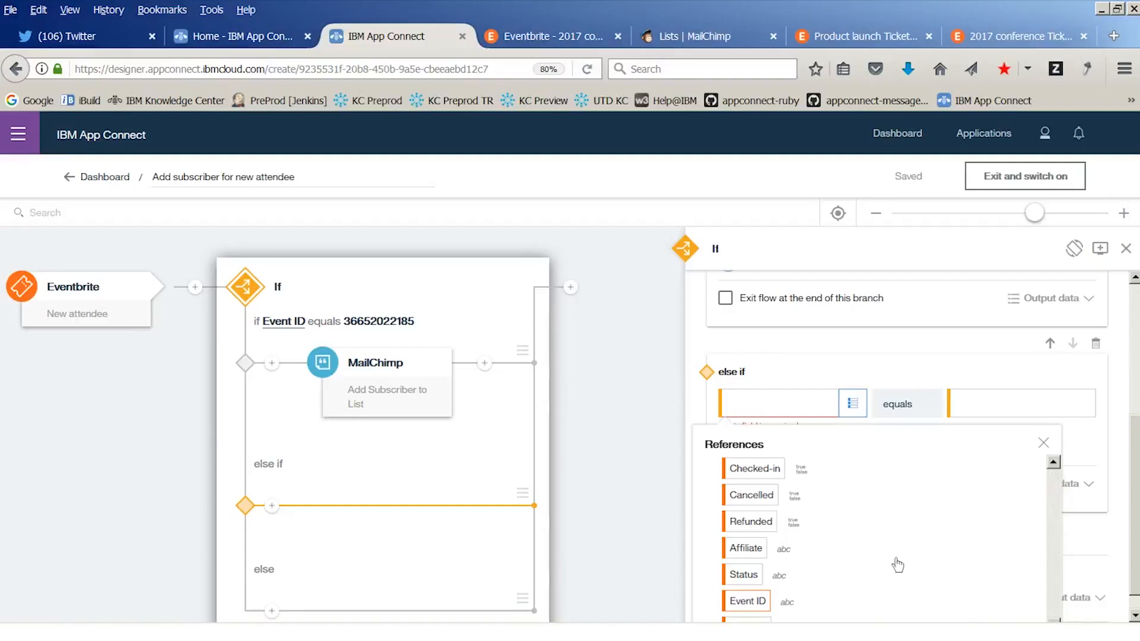
left_click(748, 603)
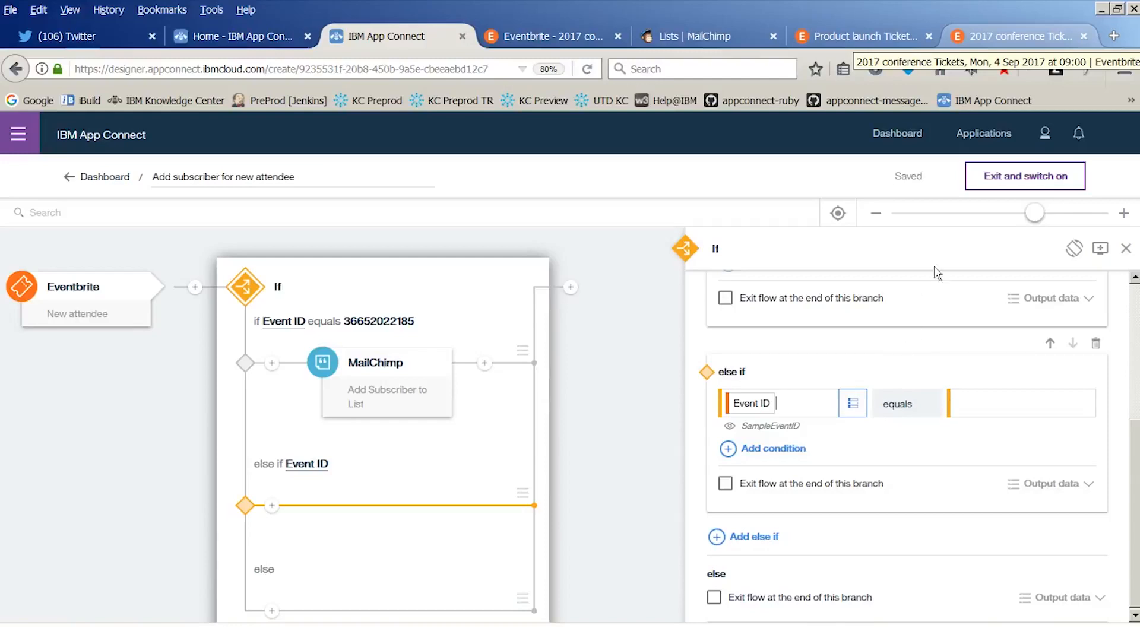
left_click(1006, 34)
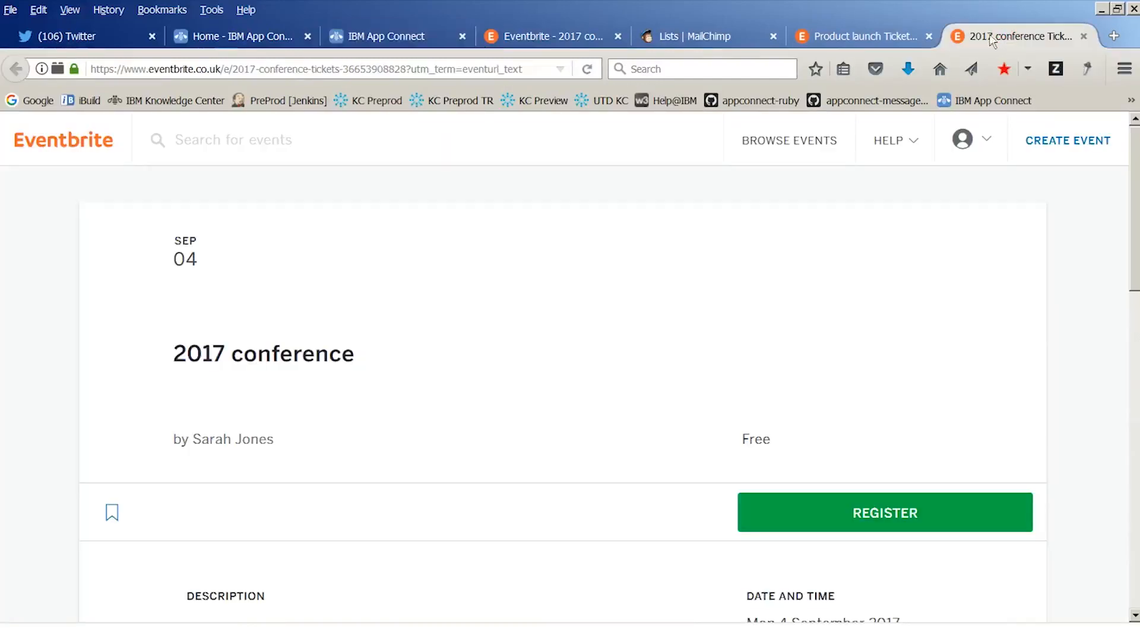
double_click(407, 68)
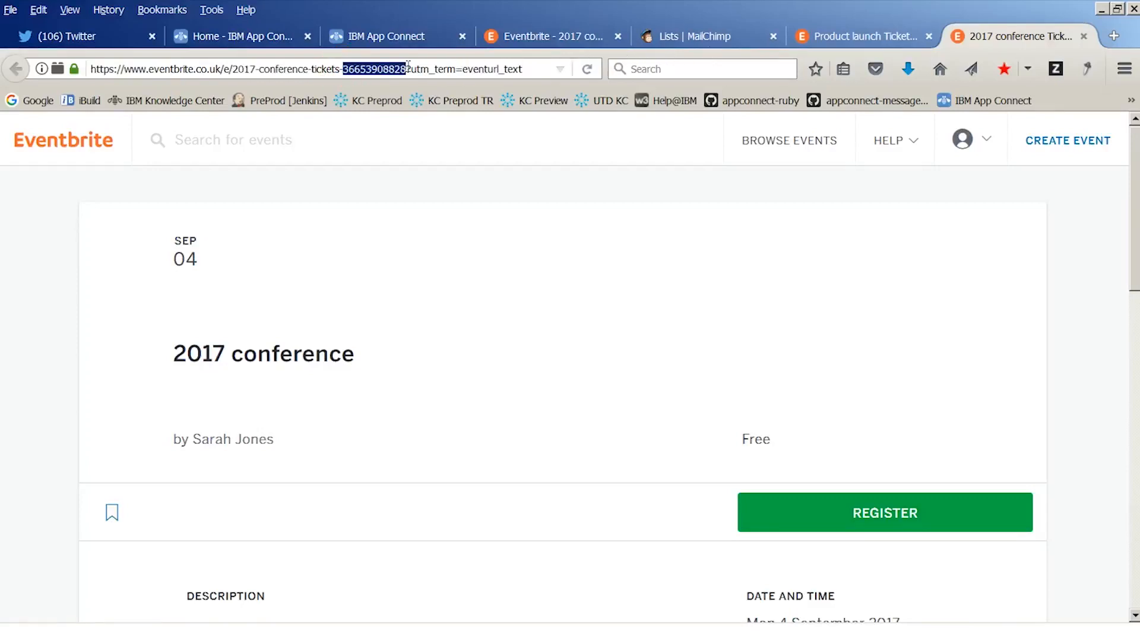
right_click(380, 69)
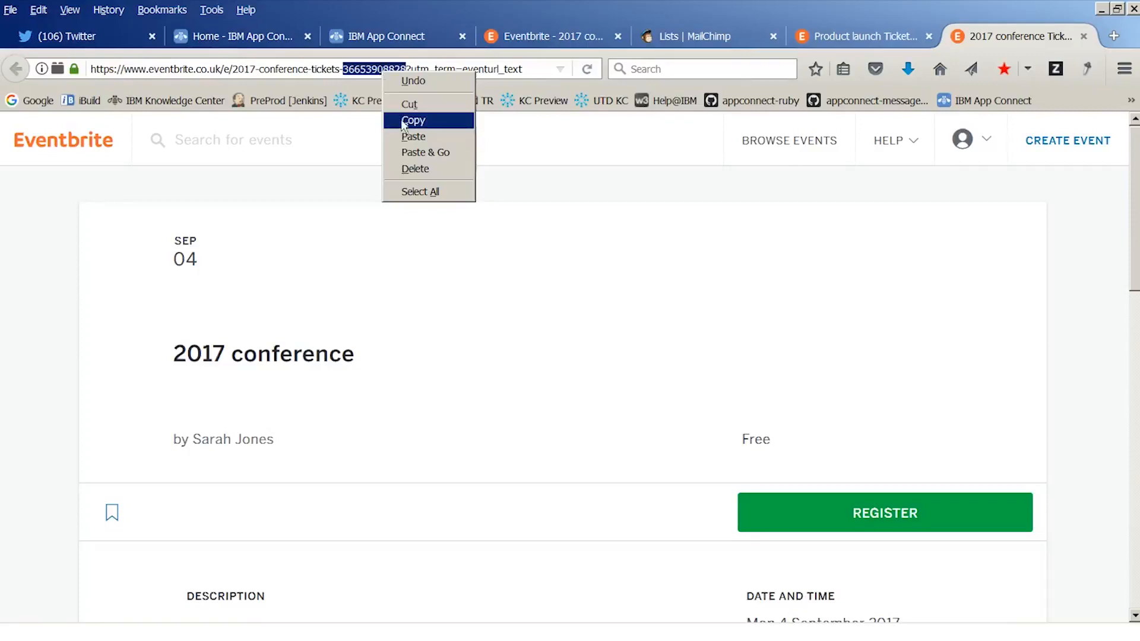
left_click(409, 120)
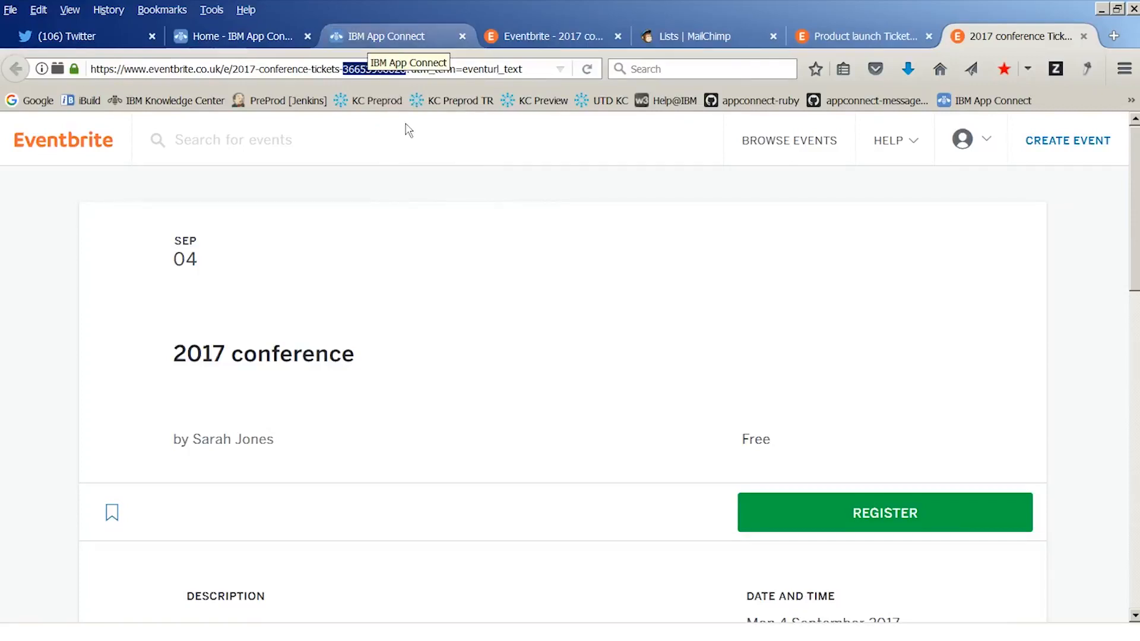
left_click(370, 37)
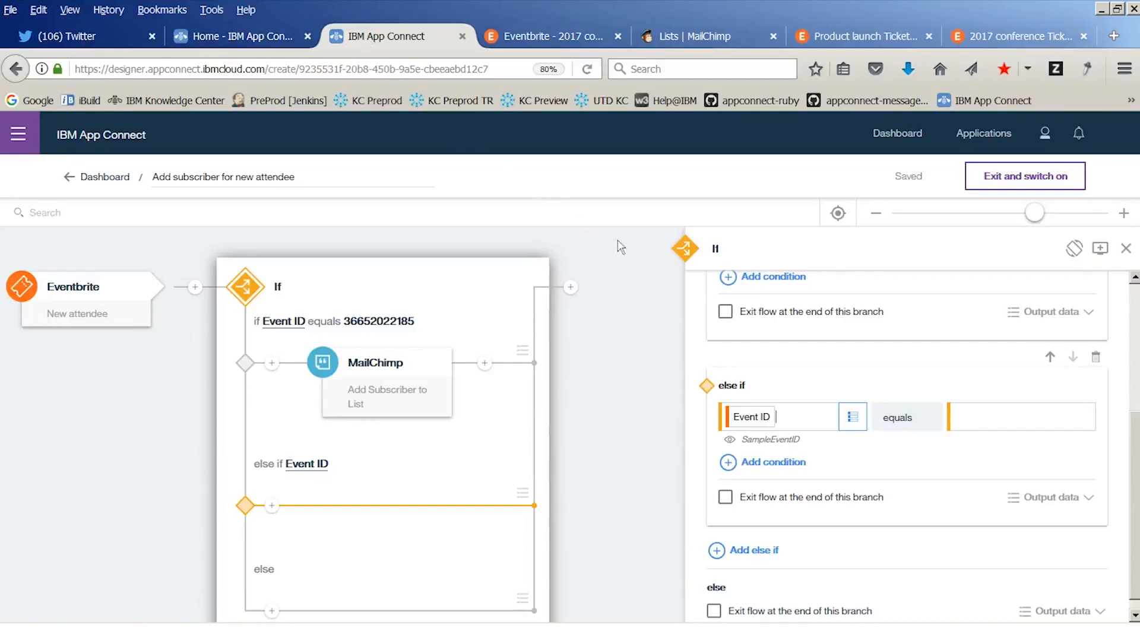
left_click(968, 410)
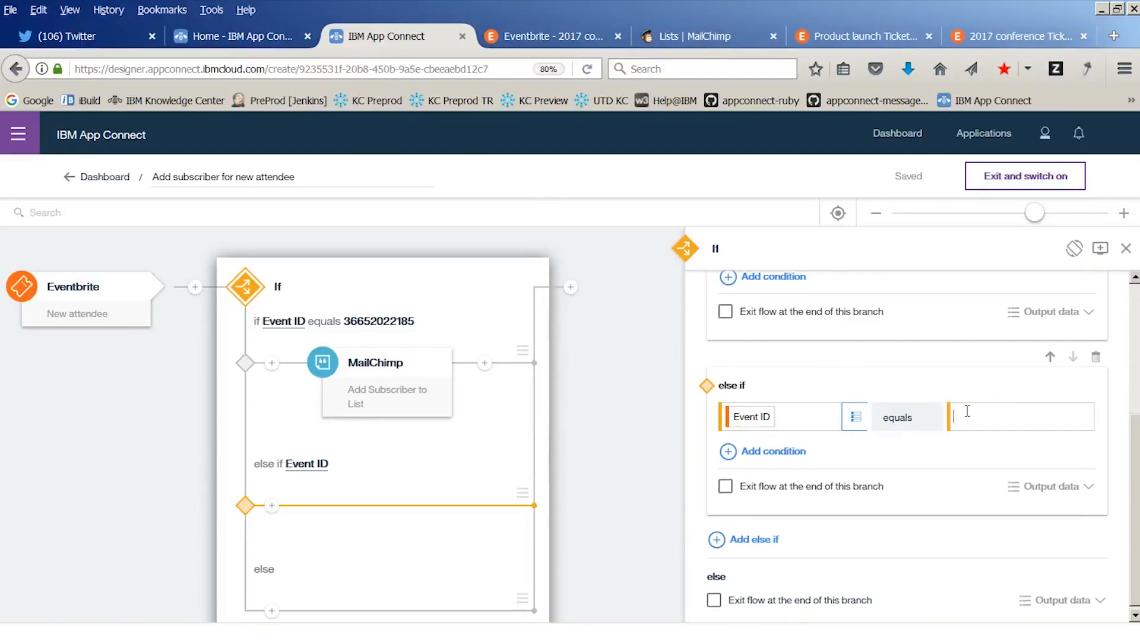
right_click(968, 411)
left_click(996, 478)
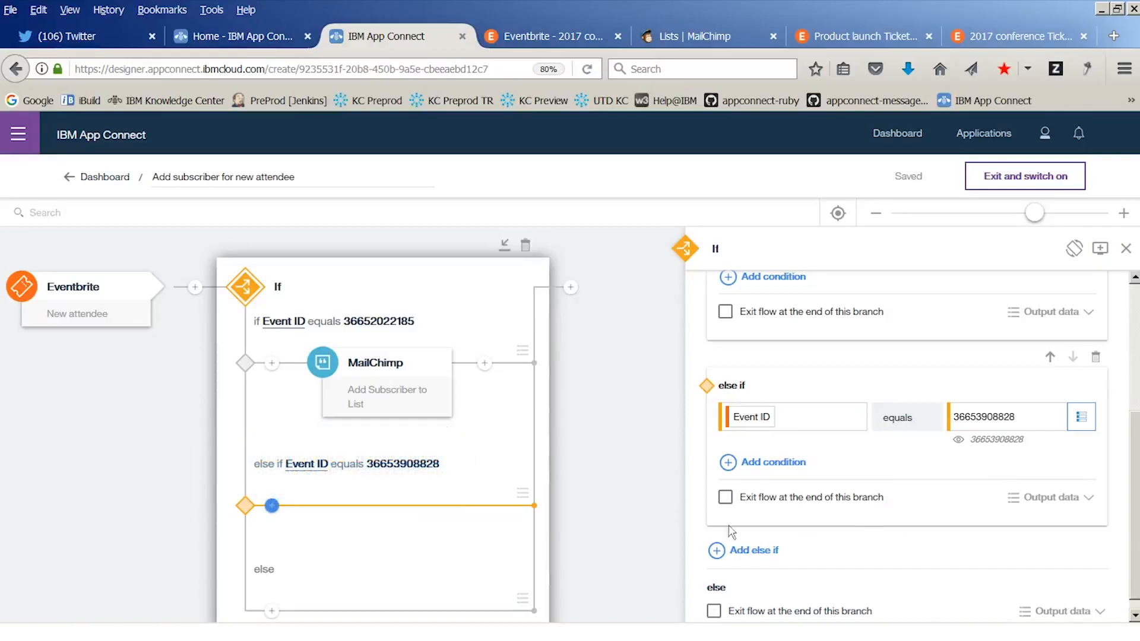
Add a MailChimp Add Subscriber to List action to the else if branch and choose Conference newsletter as its list
left_click(272, 506)
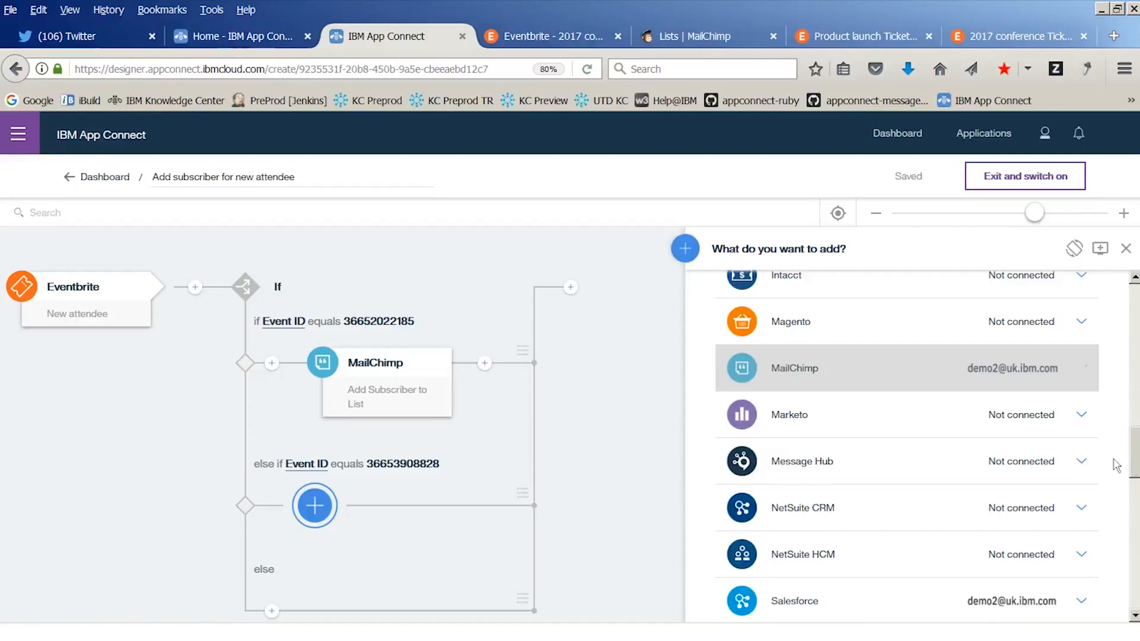
left_click(837, 375)
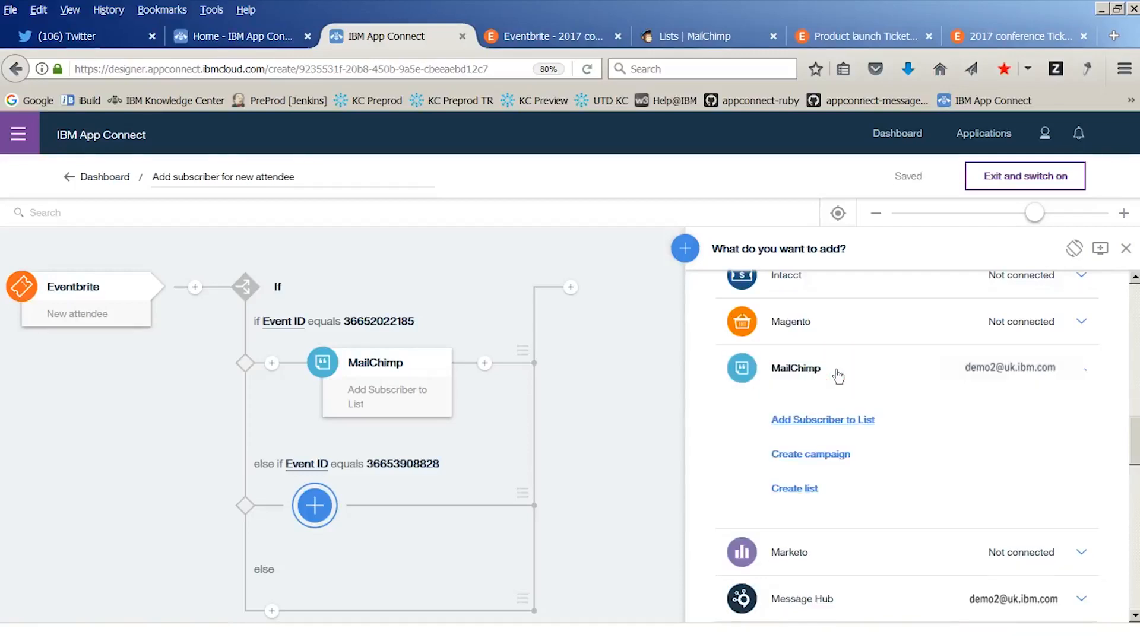
left_click(837, 421)
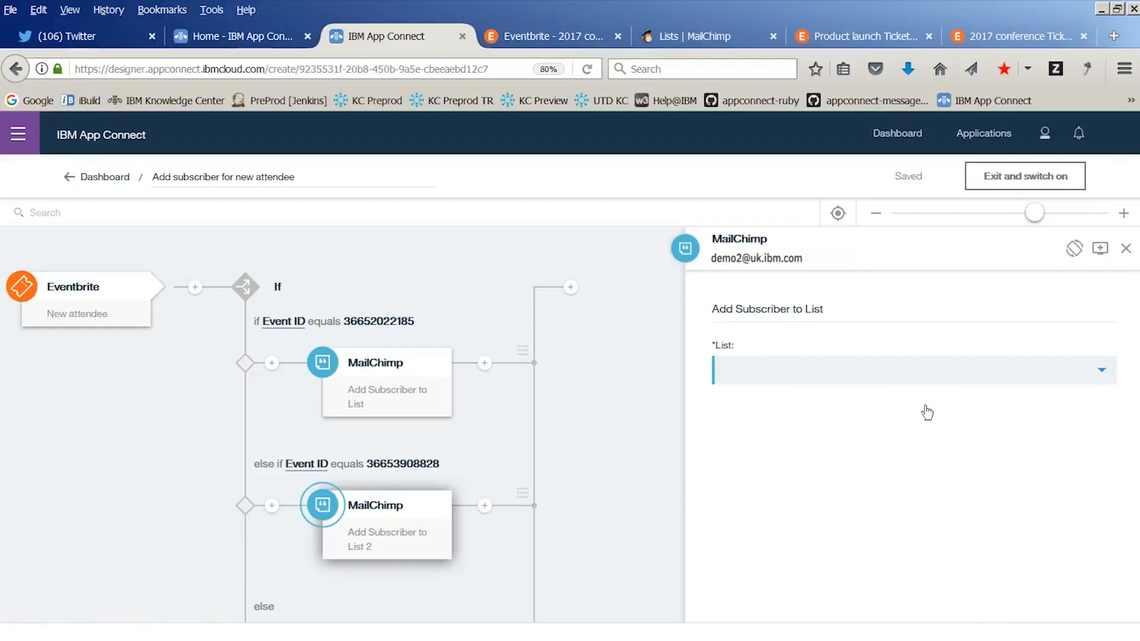
left_click(1015, 376)
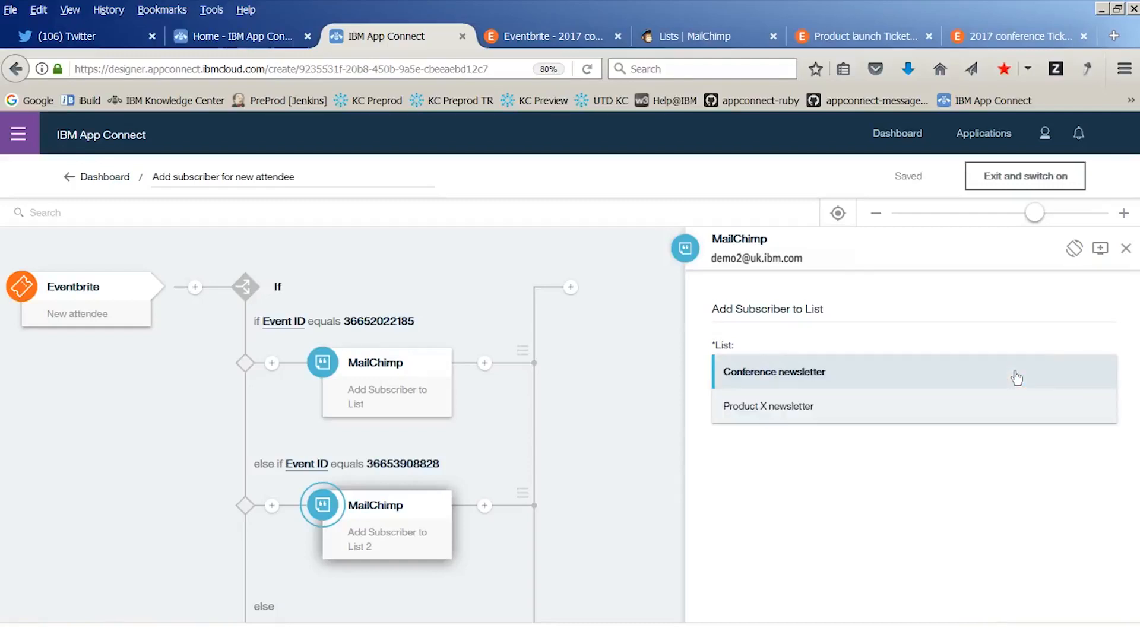
left_click(944, 373)
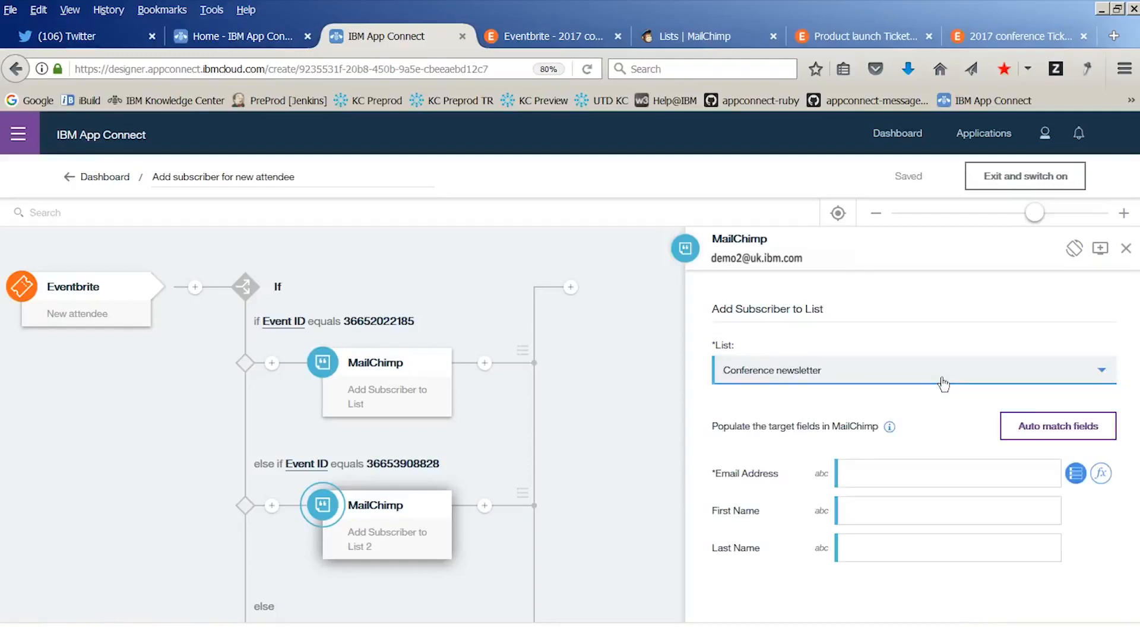
Map the new MailChimp action's Email Address and First Name fields to the Eventbrite Email and First name references
left_click(1079, 474)
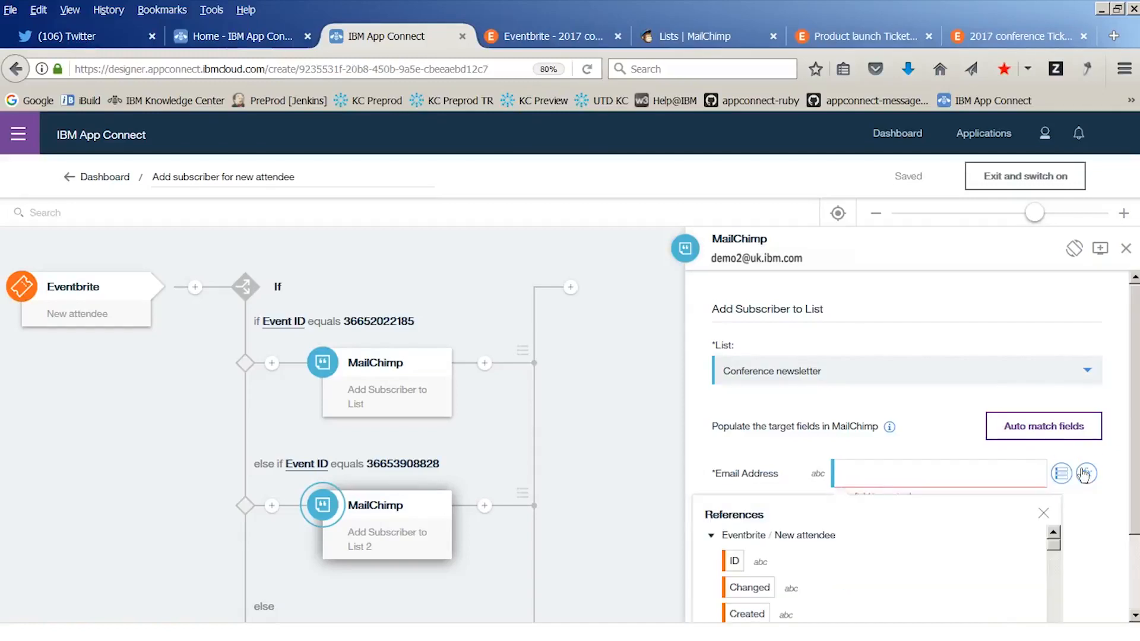
left_click_drag(1054, 541, 1054, 454)
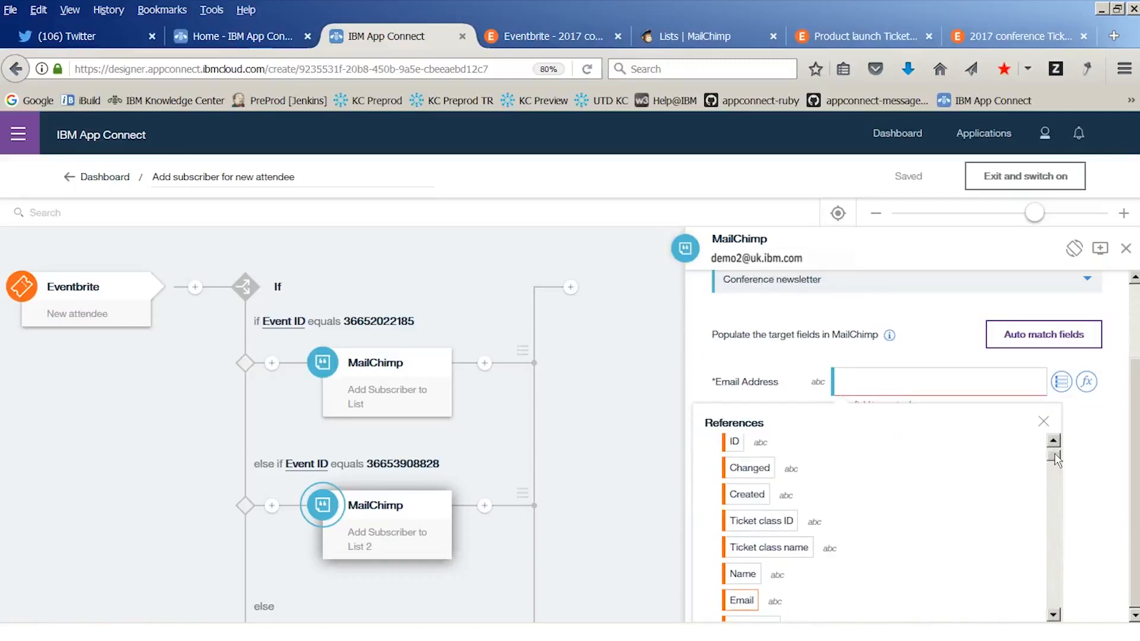
left_click(741, 601)
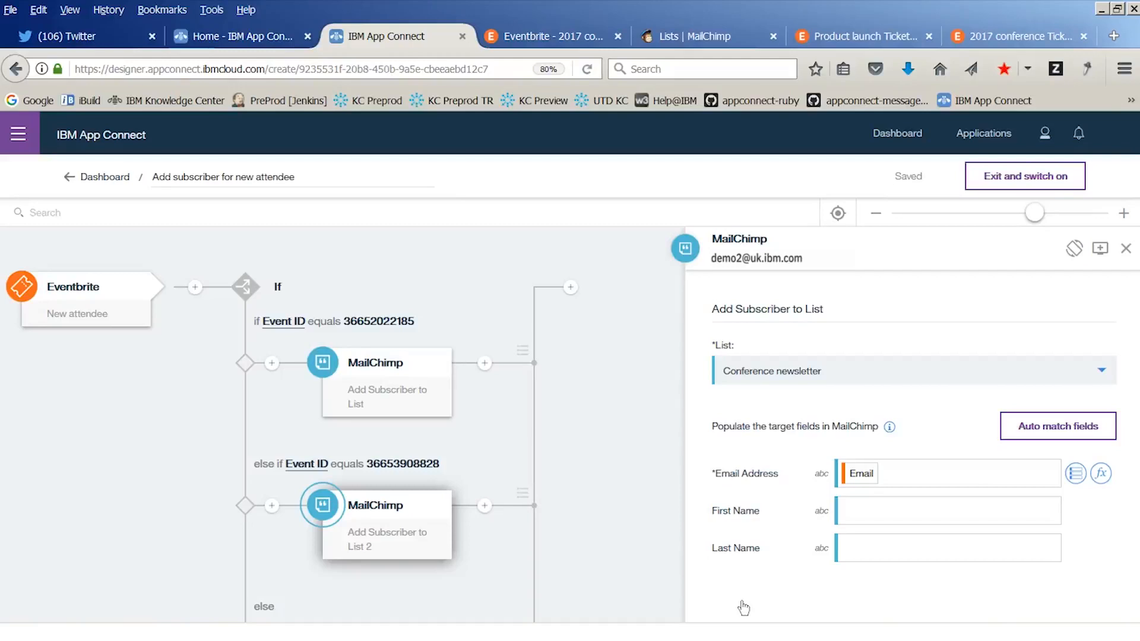
left_click(884, 512)
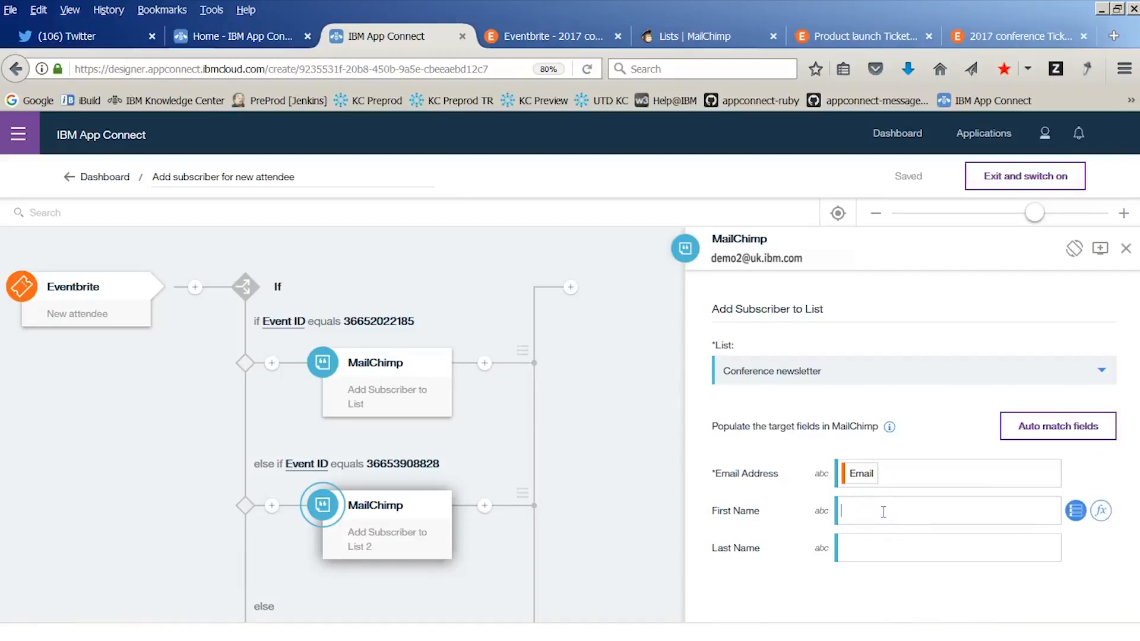
left_click(1076, 512)
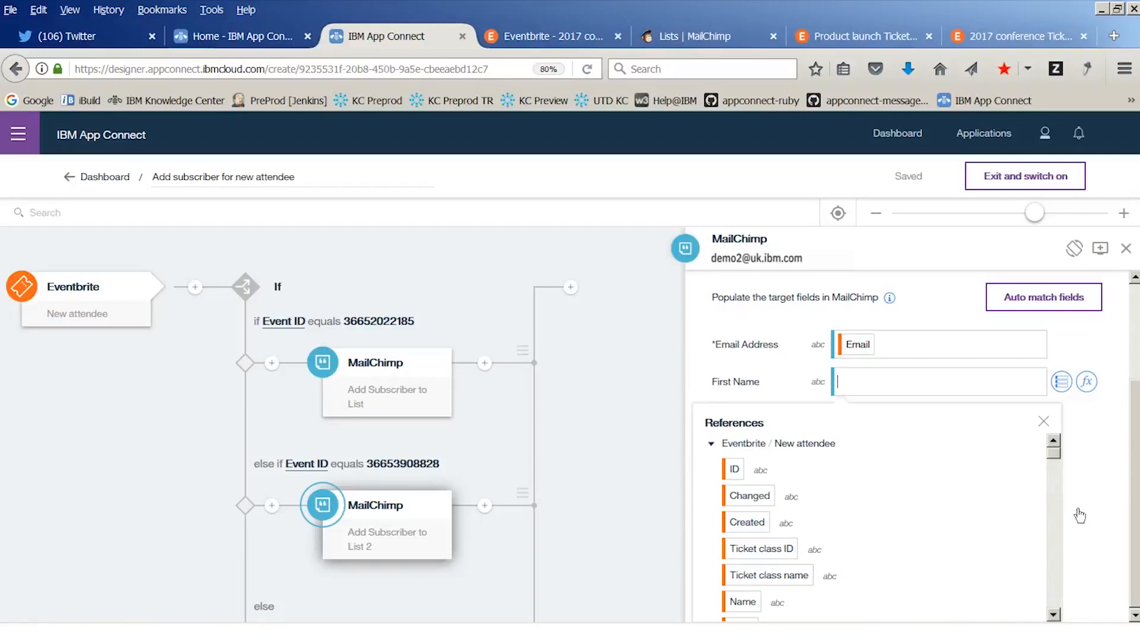
left_click_drag(1053, 452, 1054, 466)
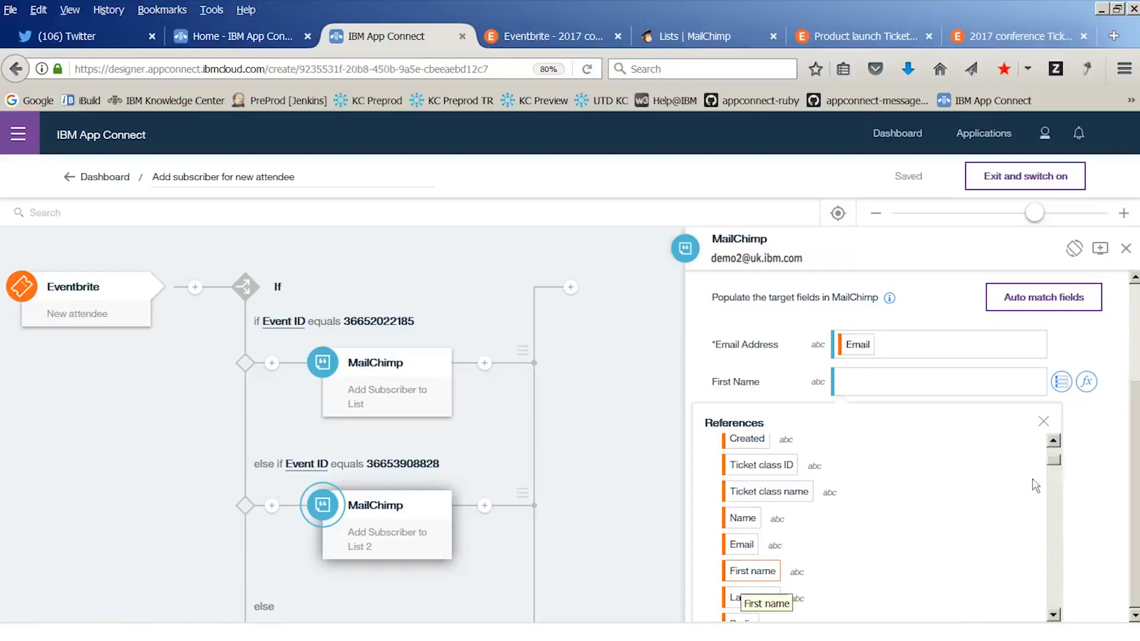
left_click(742, 574)
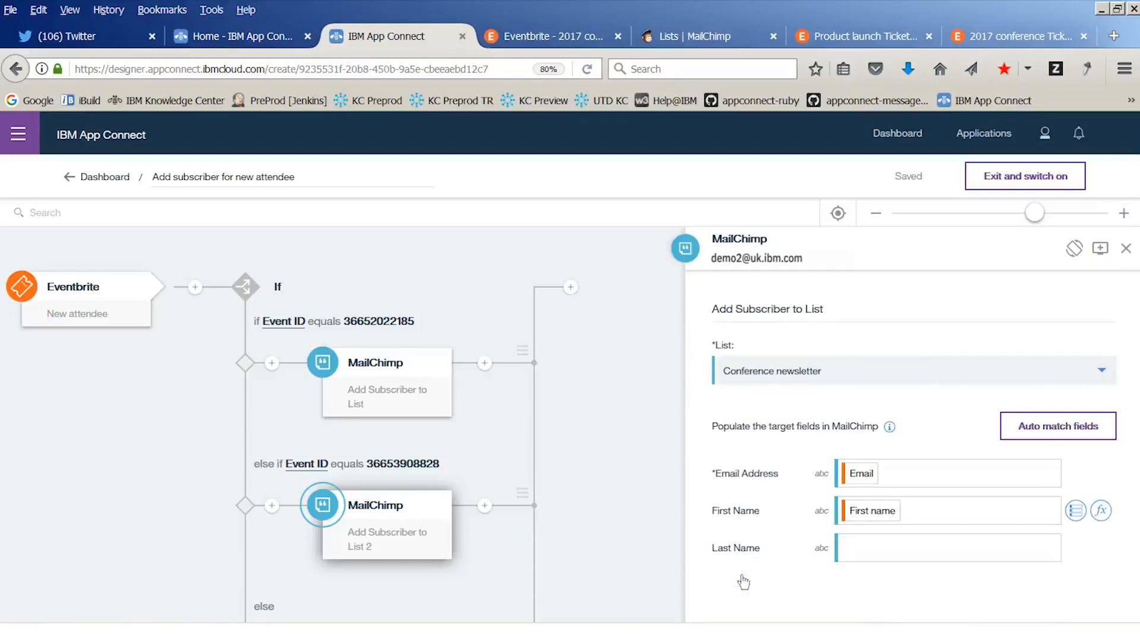
Map the Last Name field to the Eventbrite Last name reference, and exit the flow editor with the flow switched on
left_click(887, 544)
type("Last")
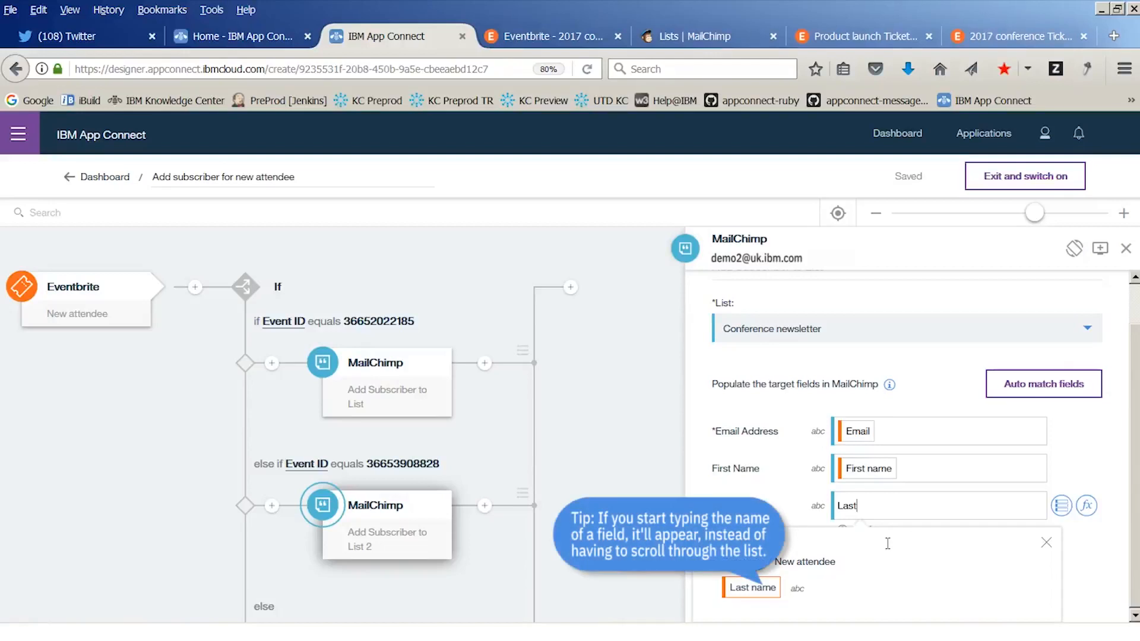
left_click(753, 587)
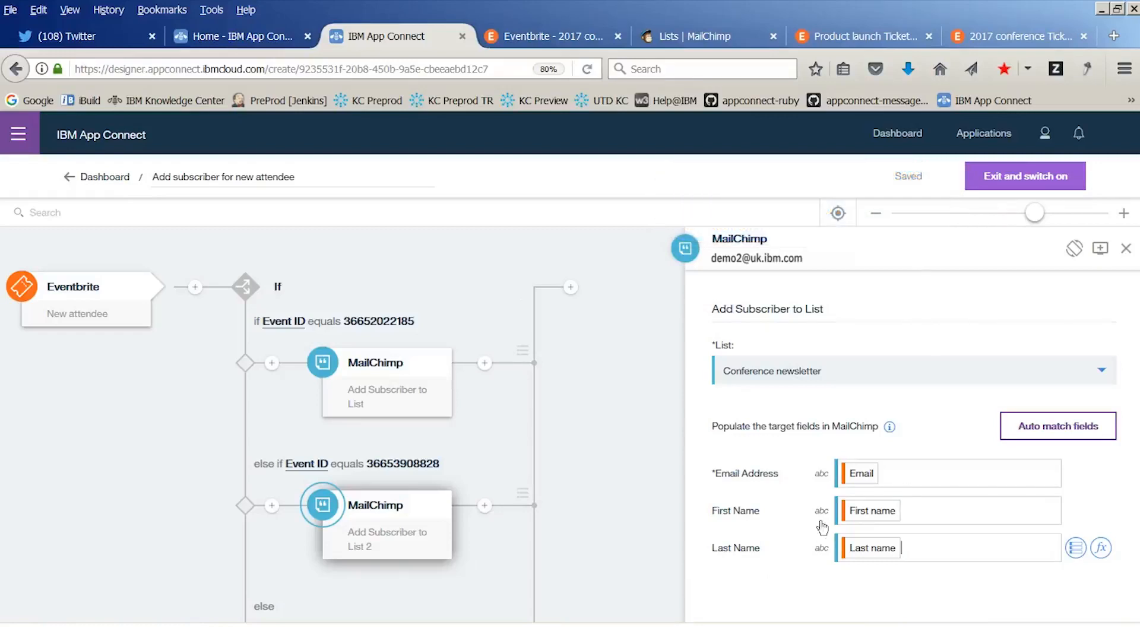
left_click(1009, 181)
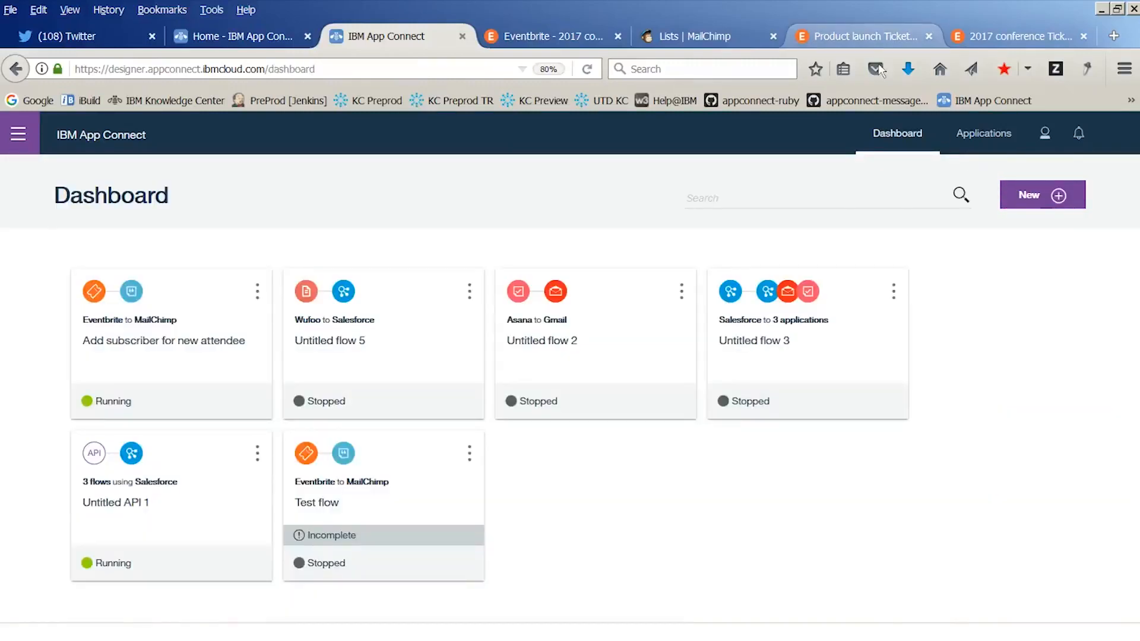
Switch to the Product launch event page in Eventbrite and check out one Launch and lunch ticket
left_click(867, 38)
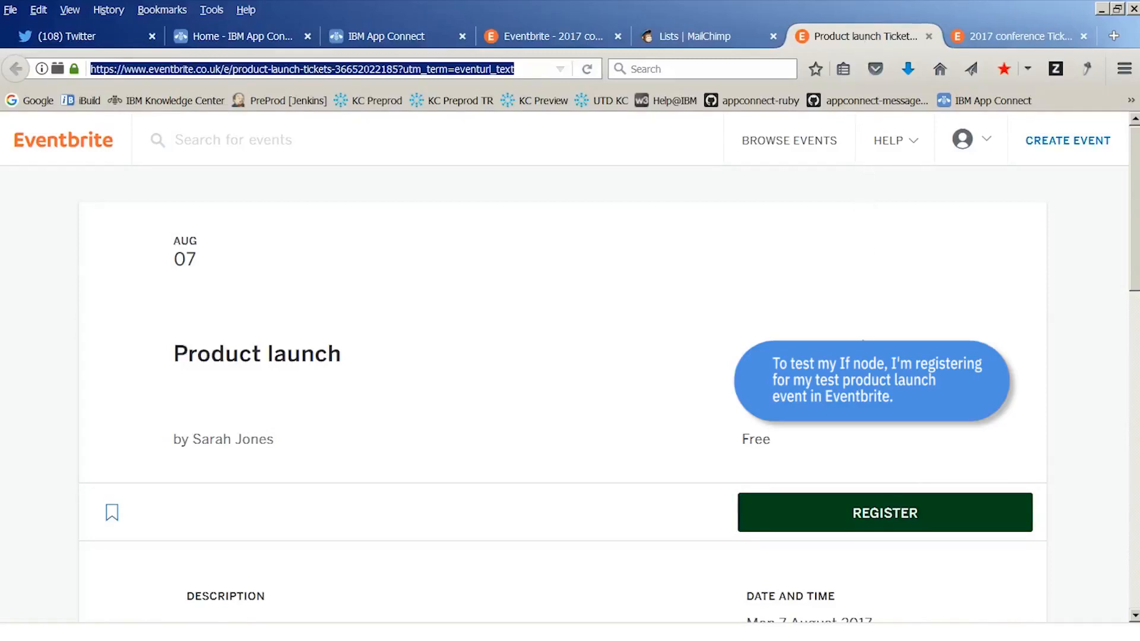
left_click(902, 513)
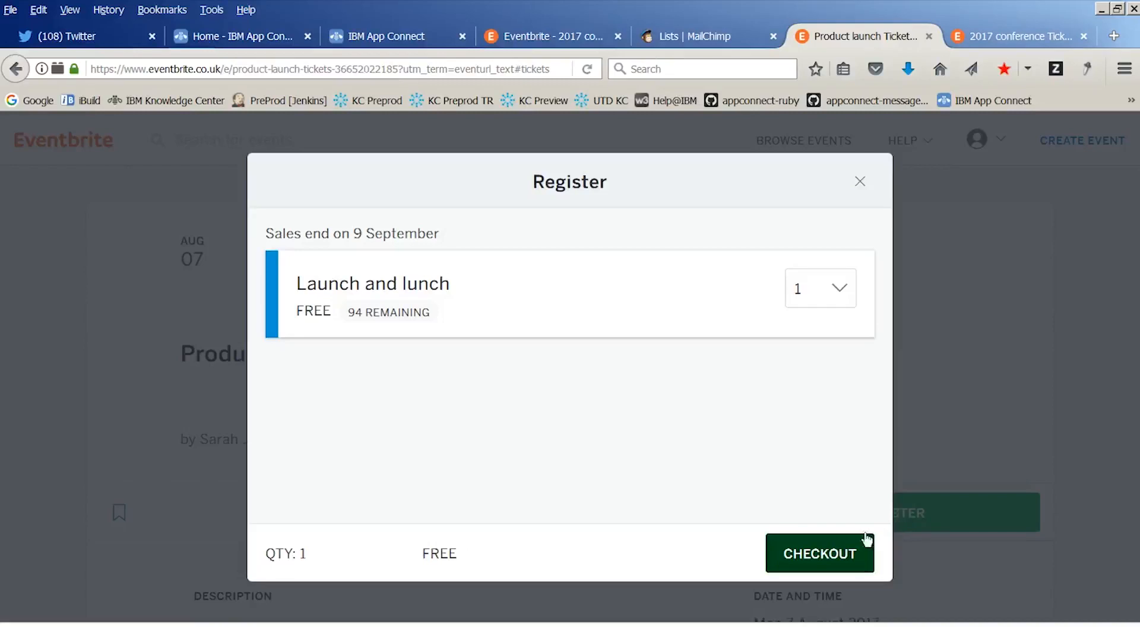
left_click(818, 552)
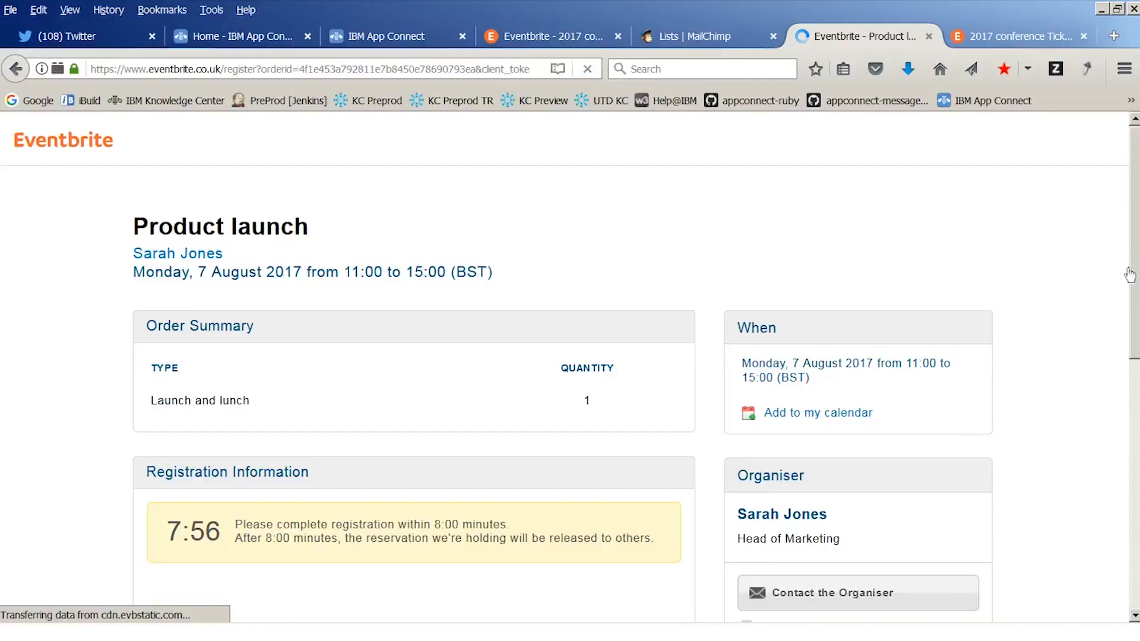
Complete the Product launch registration with first name Product and surname Launch
scroll(1106, 448, "down", 6)
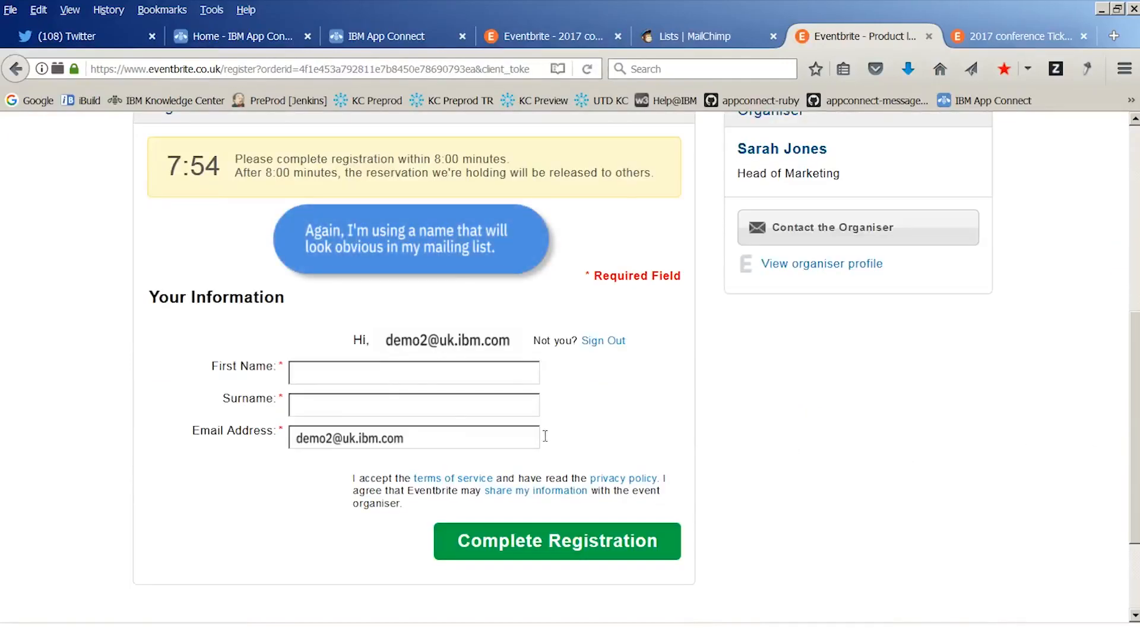
left_click(304, 372)
type("Product")
key("Tab")
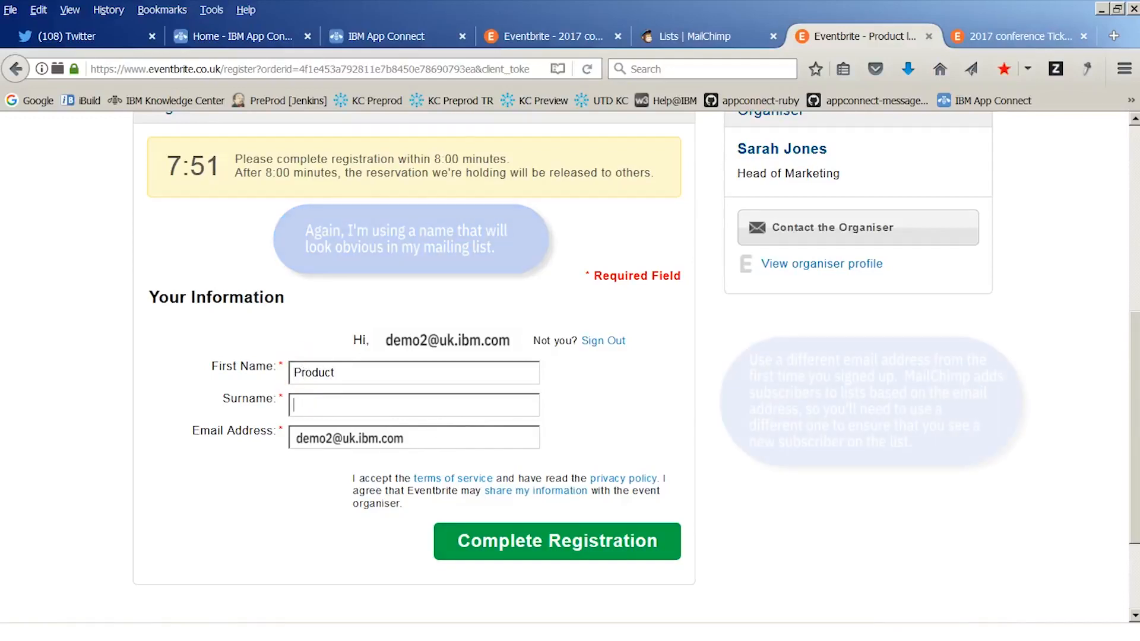
type("Launch")
key("Down")
key("Down")
key("Down")
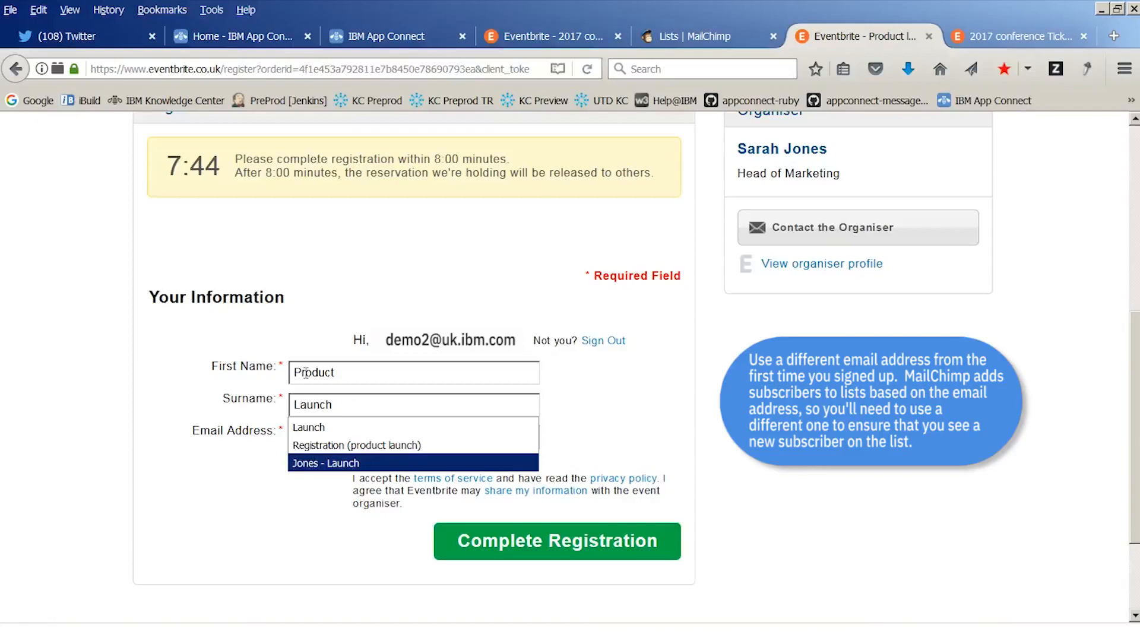
left_click(291, 506)
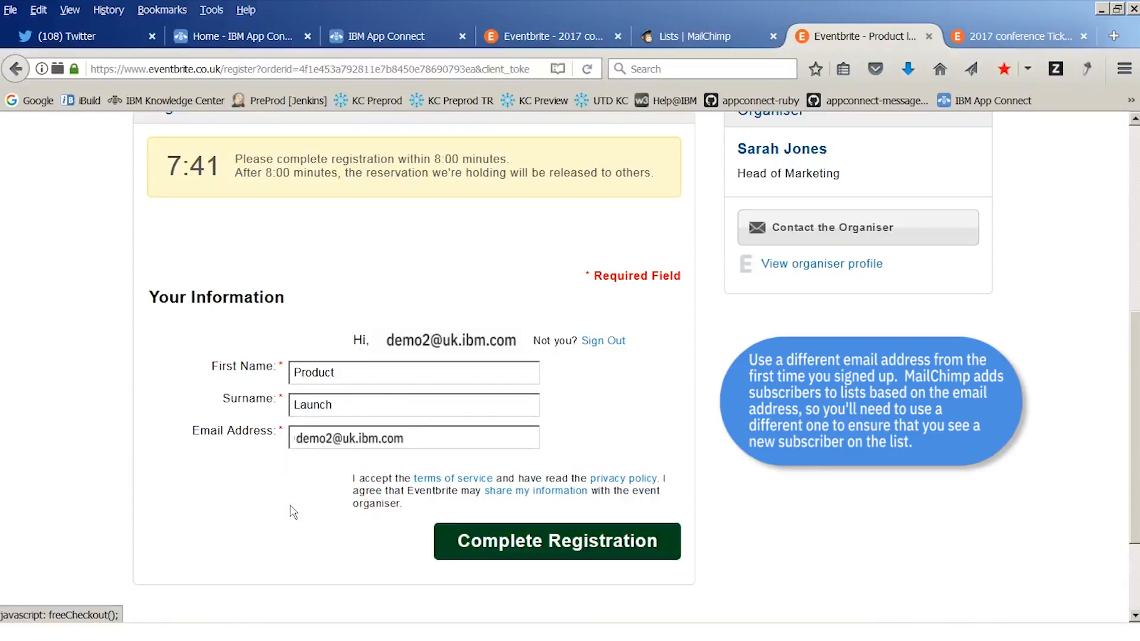
left_click(552, 543)
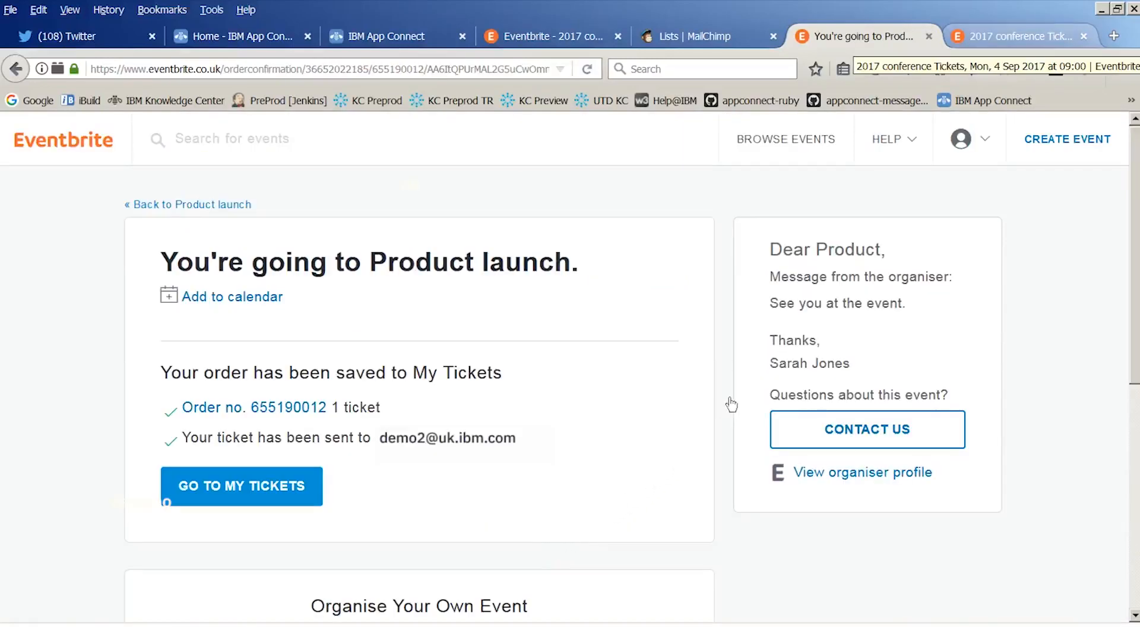
Switch to the 2017 conference event page in Eventbrite and check out one Conference delegate ticket
left_click(1003, 37)
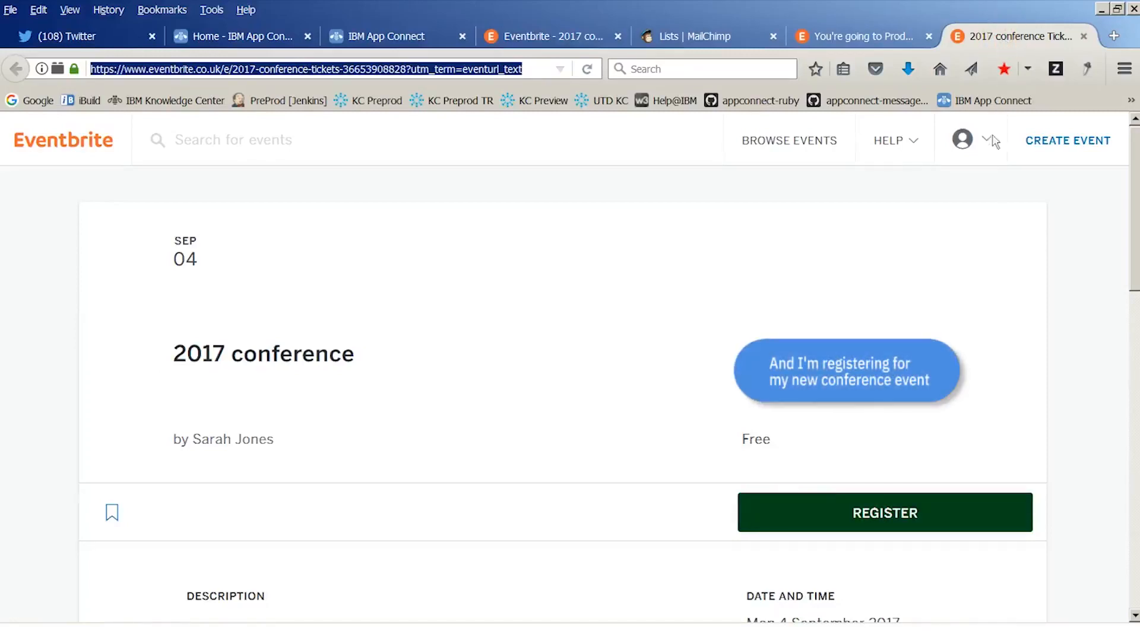
left_click(894, 525)
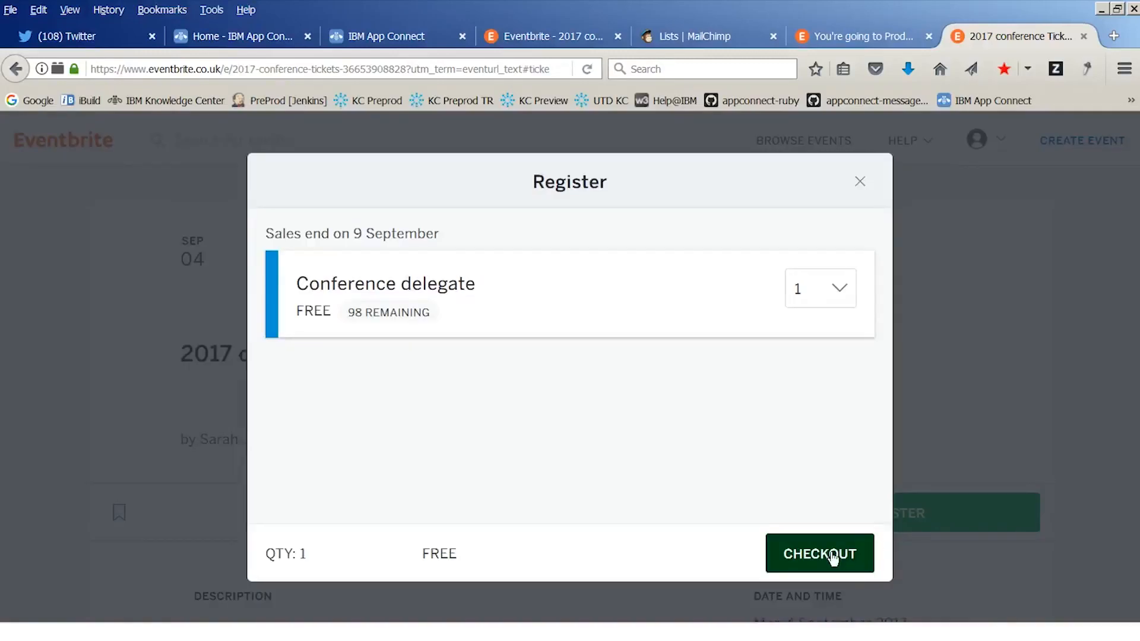
left_click(822, 561)
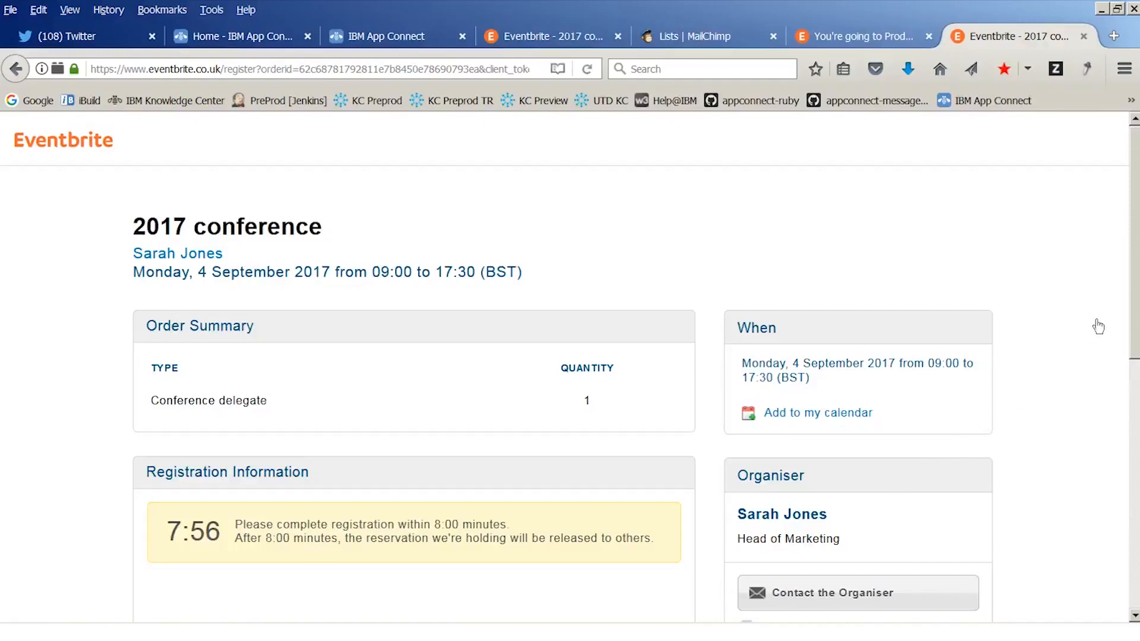
Complete the 2017 conference registration with first name Conference and surname Registration
scroll(325, 387, "down", 5)
left_click(324, 387)
type("C")
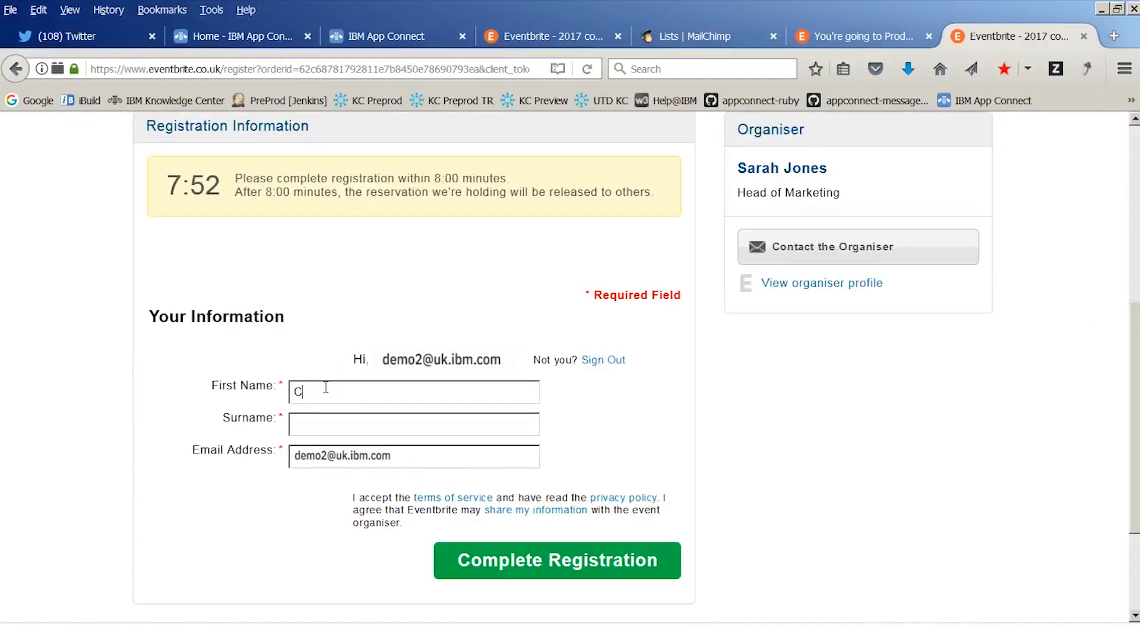
type("onference")
key("Tab")
type("Registratio")
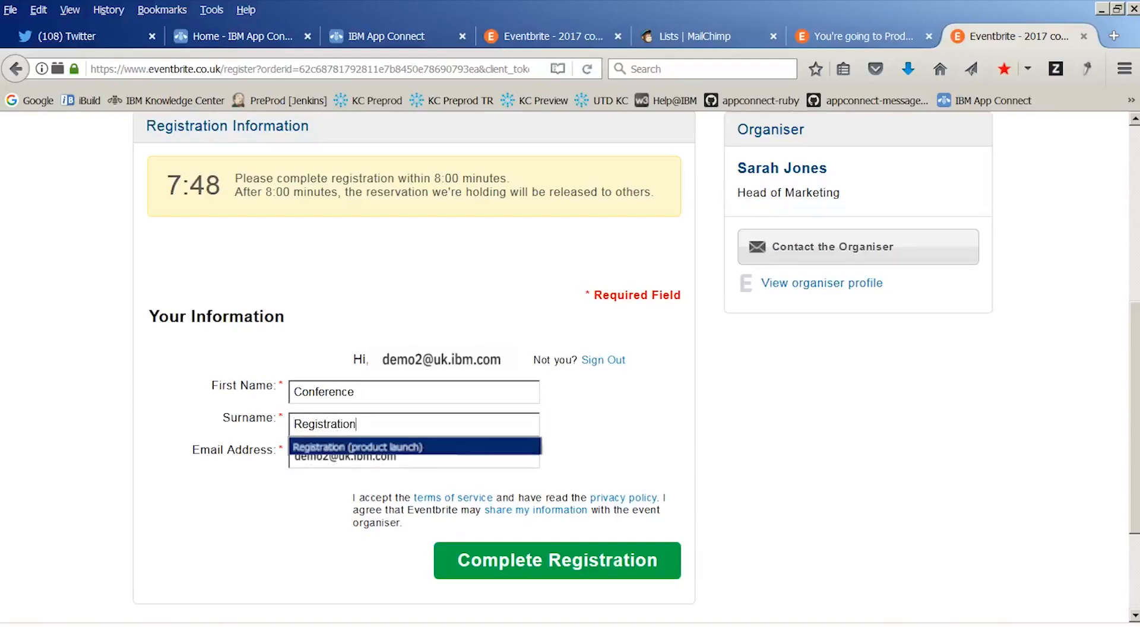
key("Tab")
key("Tab")
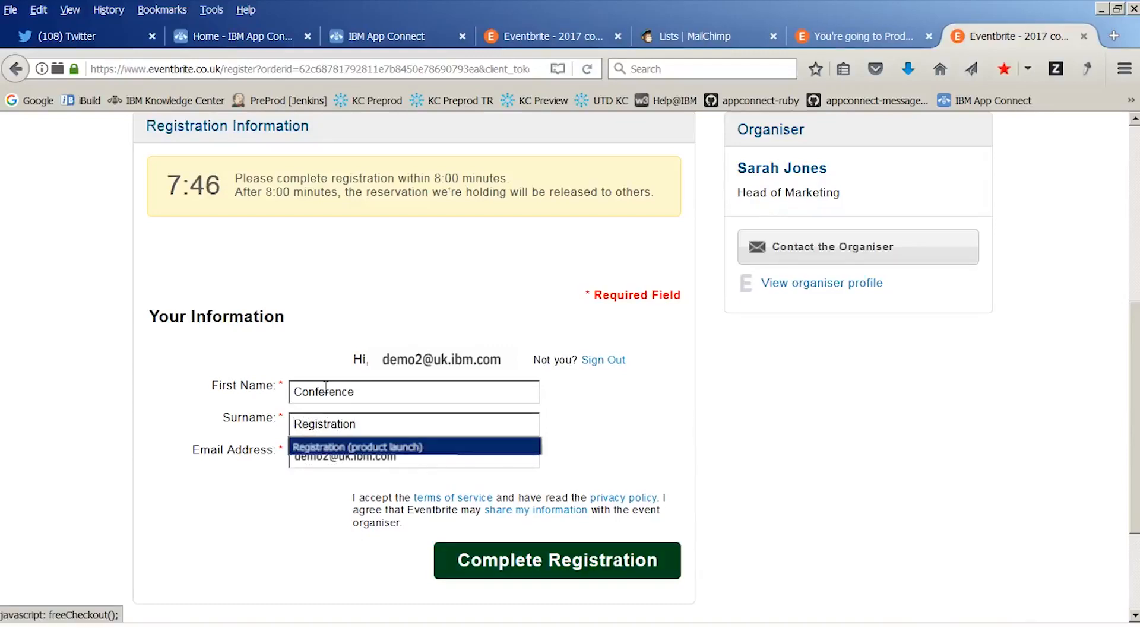
left_click(529, 563)
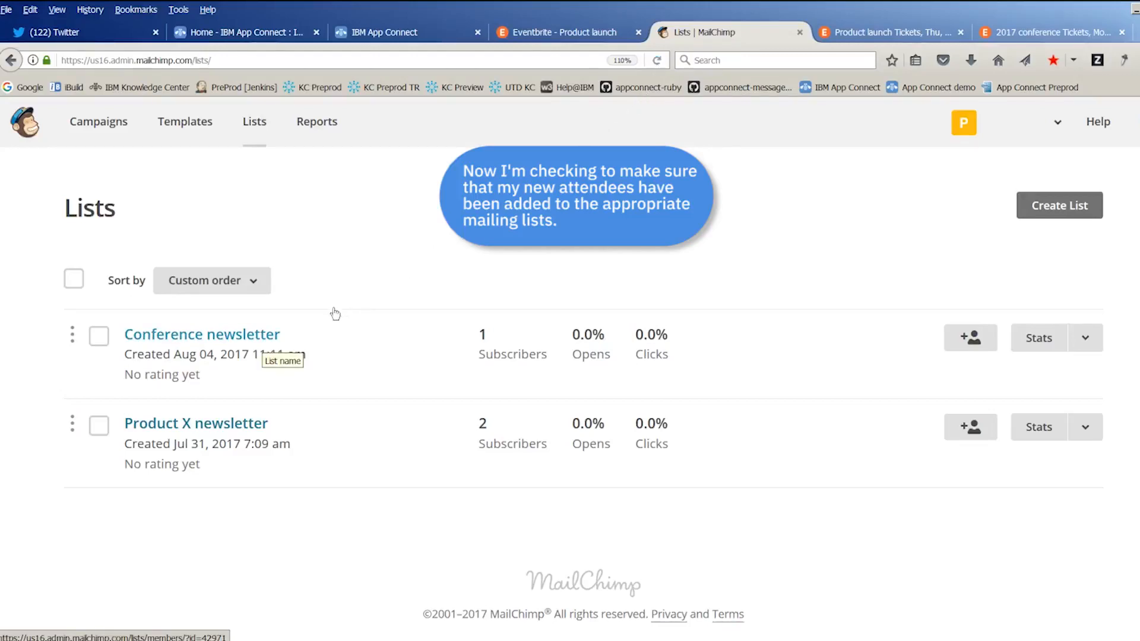
Check the subscribers of the Conference newsletter and Product X newsletter lists in MailChimp
left_click(265, 334)
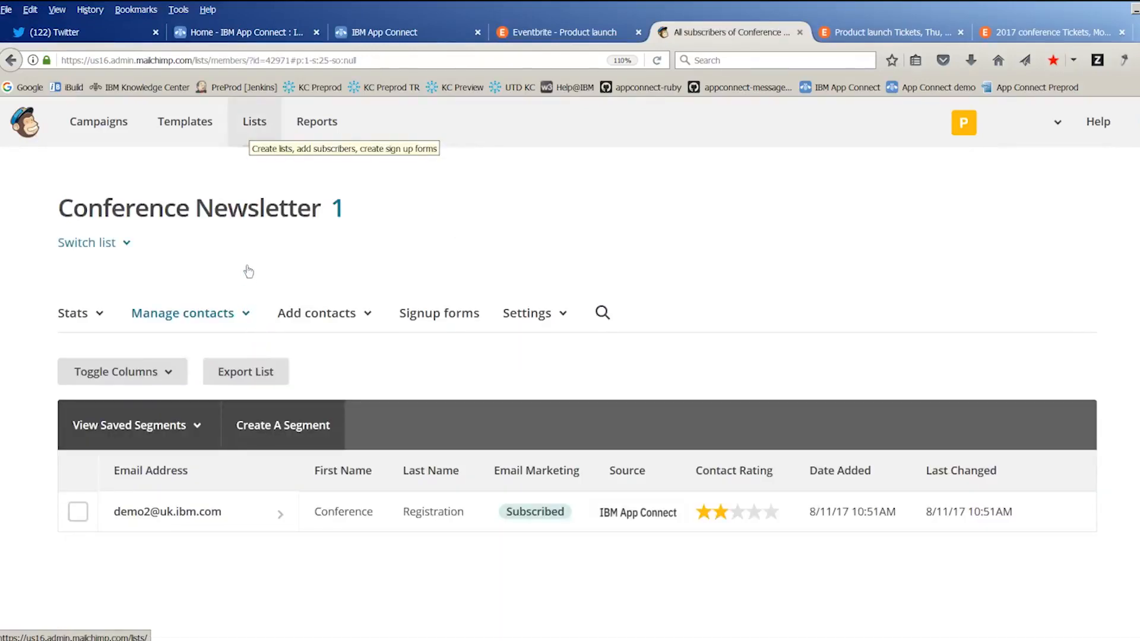
left_click(253, 123)
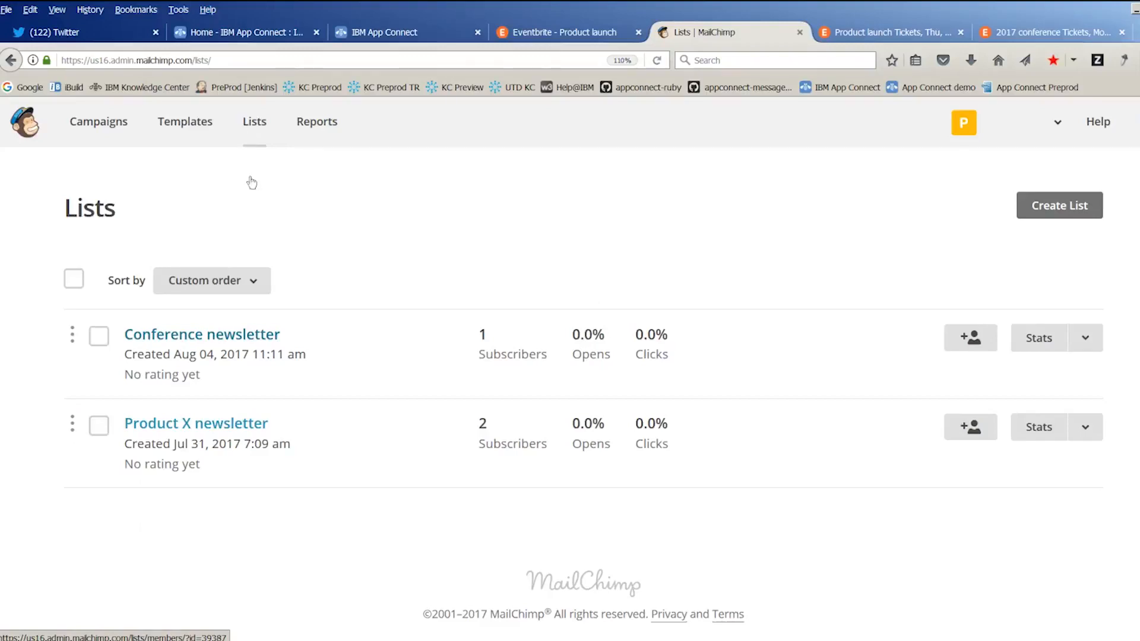
left_click(226, 425)
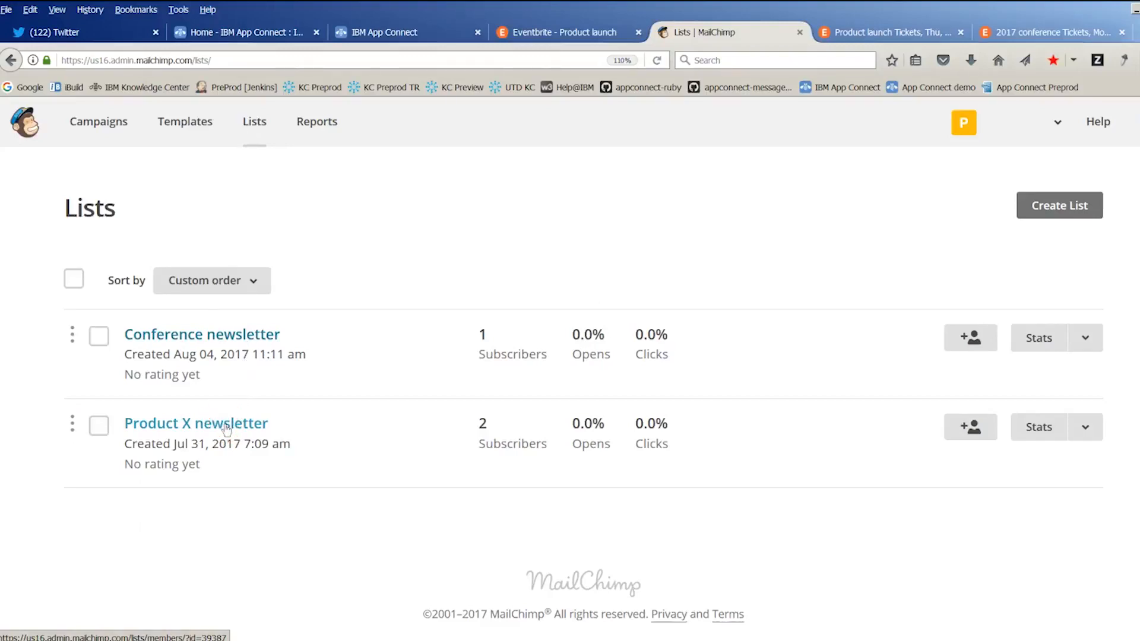